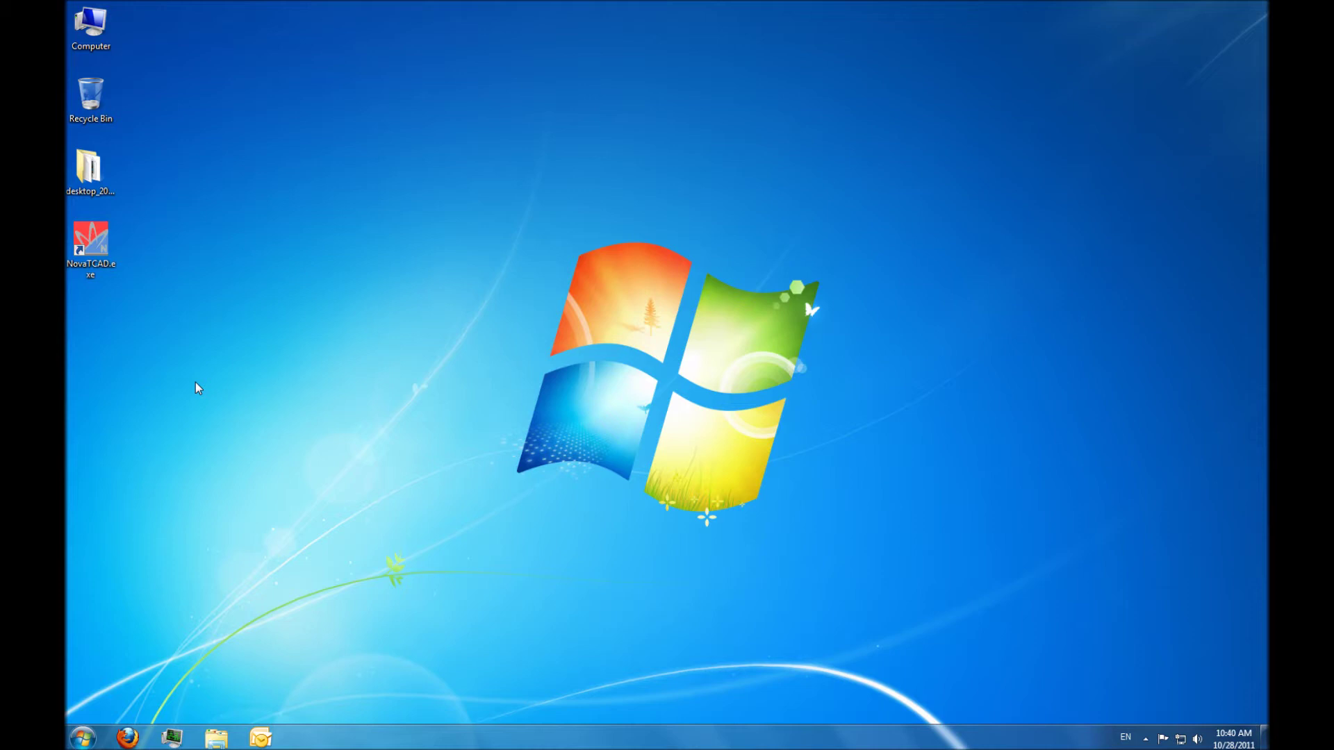
Create a new folder named mos on the desktop.
{"action": "right_click", "coordinate": [195, 383]}
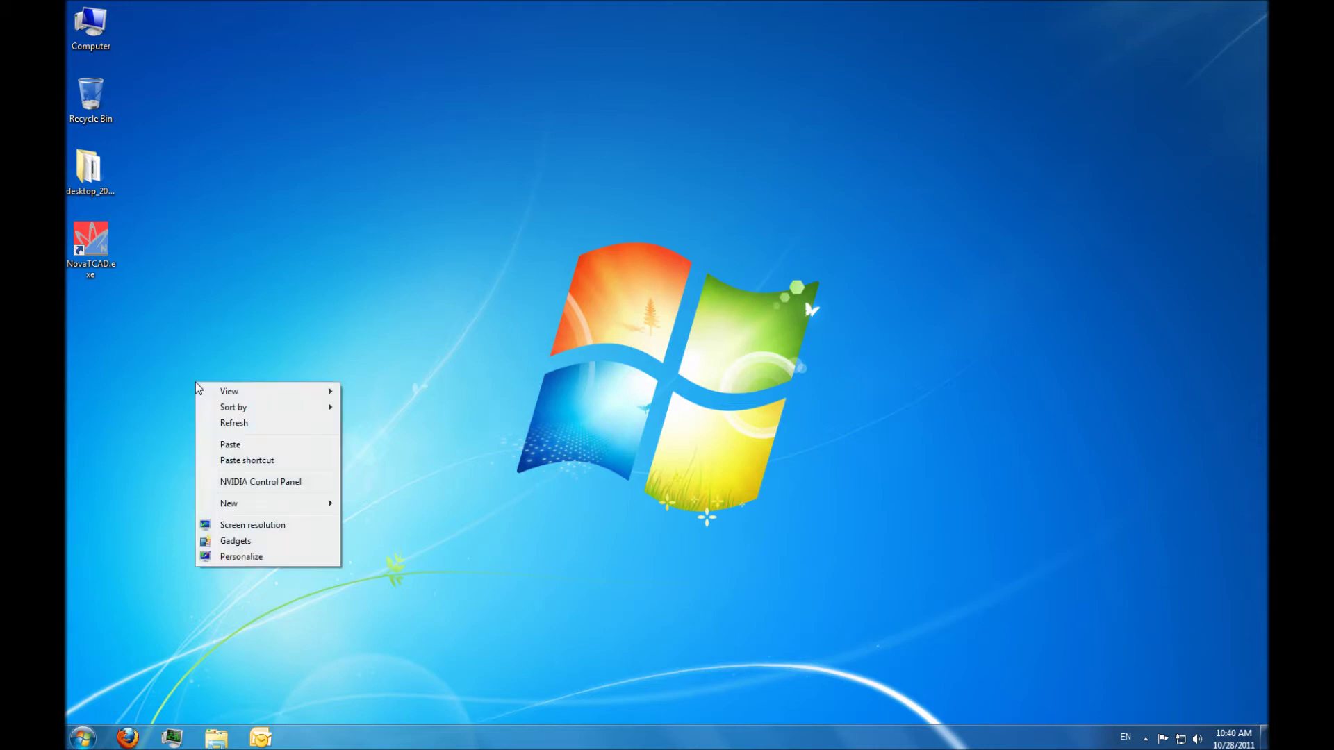
{"action": "mouse_move", "coordinate": [283, 503]}
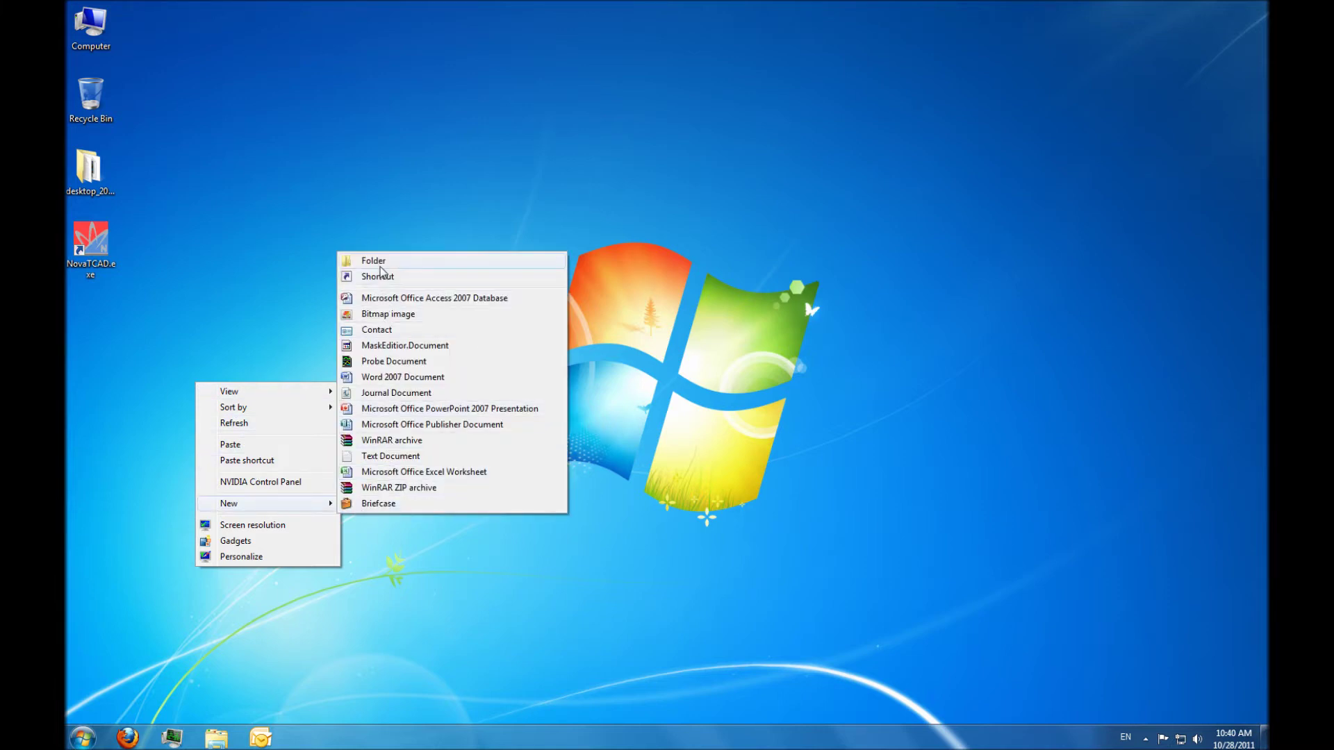
{"action": "left_click", "coordinate": [375, 261]}
{"action": "type", "text": "mos"}
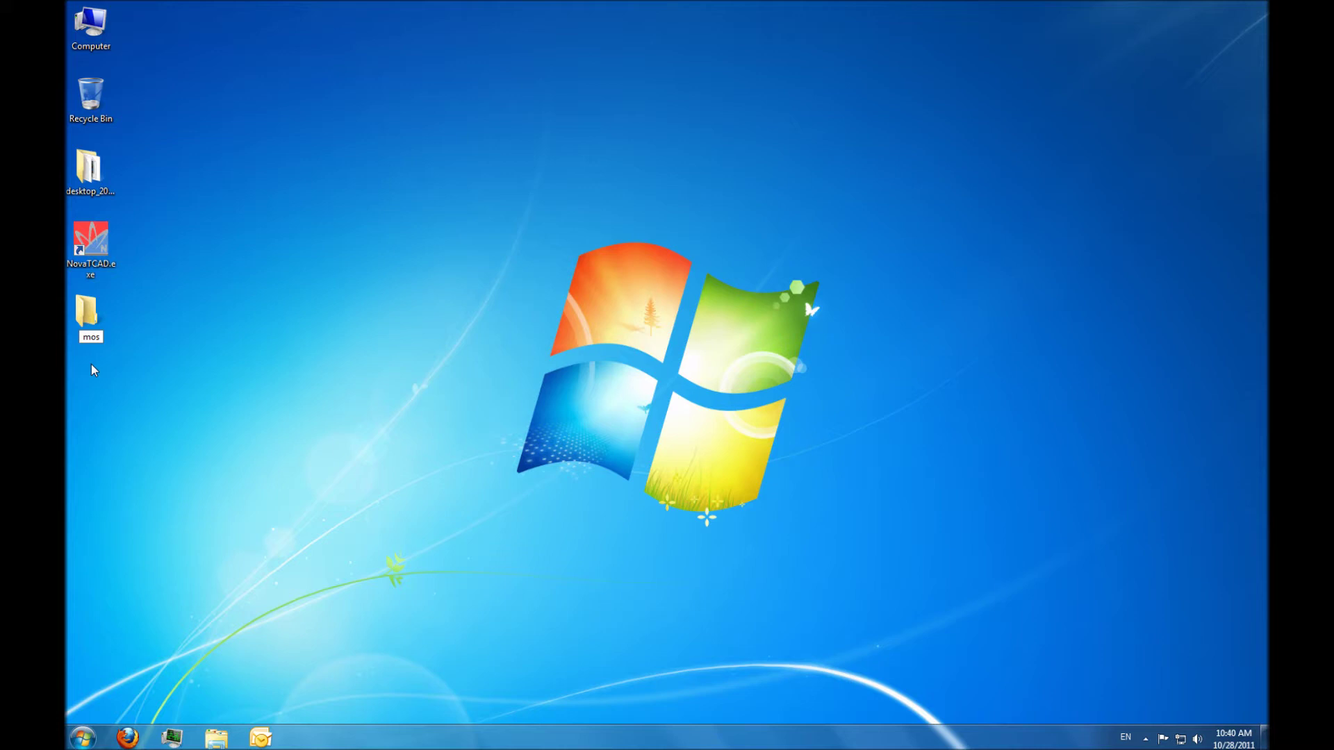
{"action": "key", "text": "Return"}
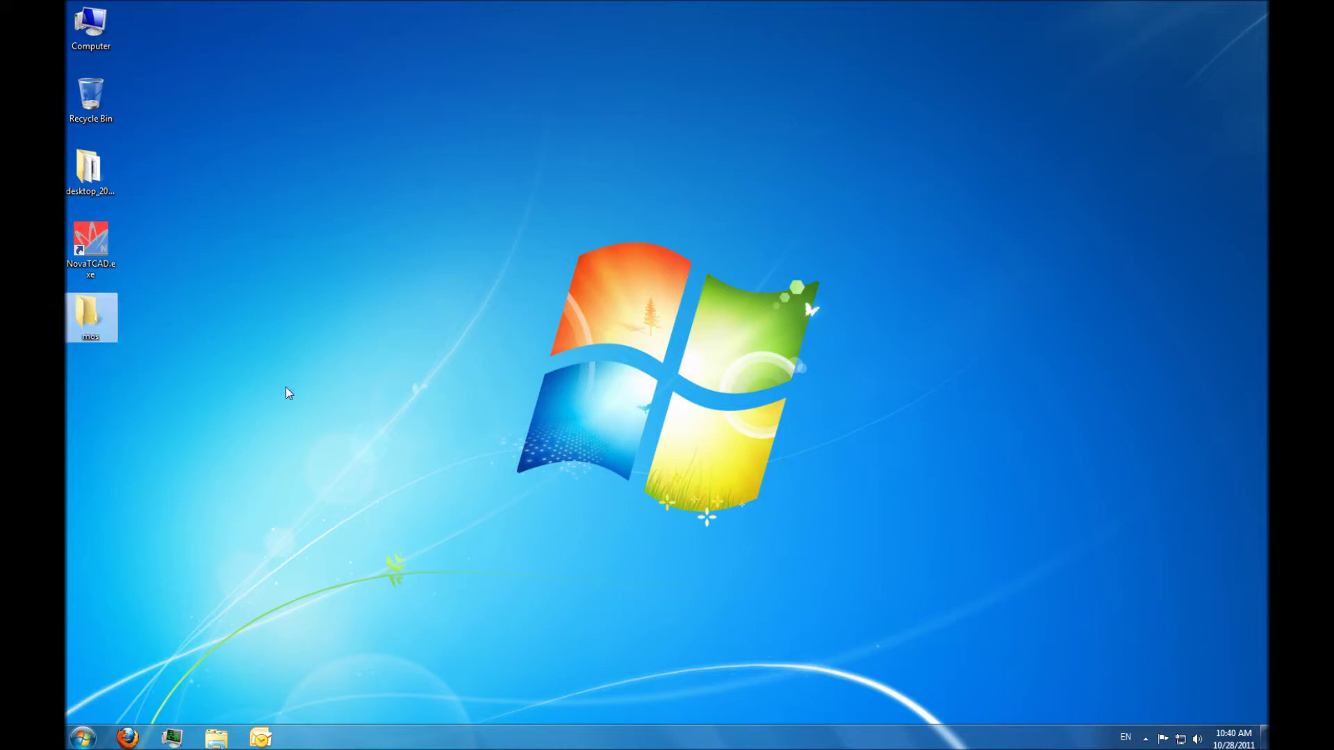
{"action": "left_click", "coordinate": [289, 392]}
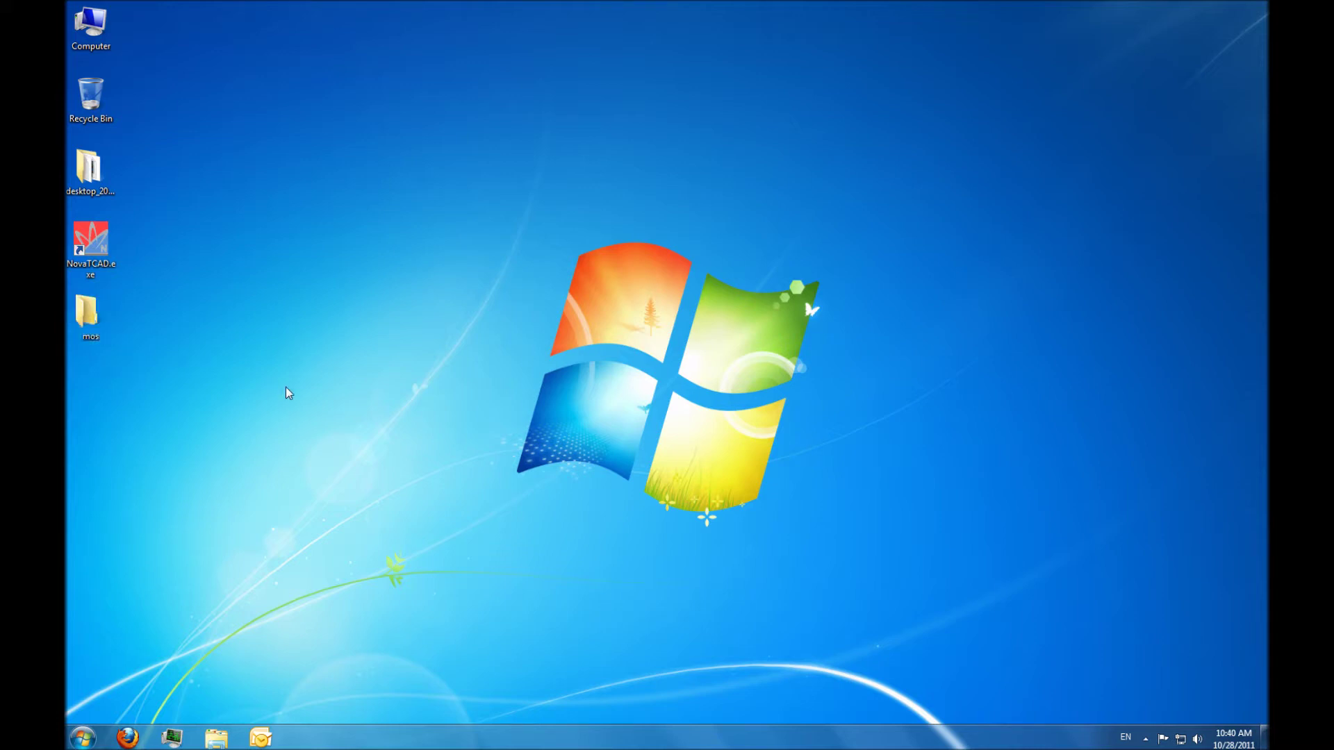
Launch NovaTCAD from the desktop and start MaskEditor from Simulation Flow Option One.
{"action": "double_click", "coordinate": [96, 252]}
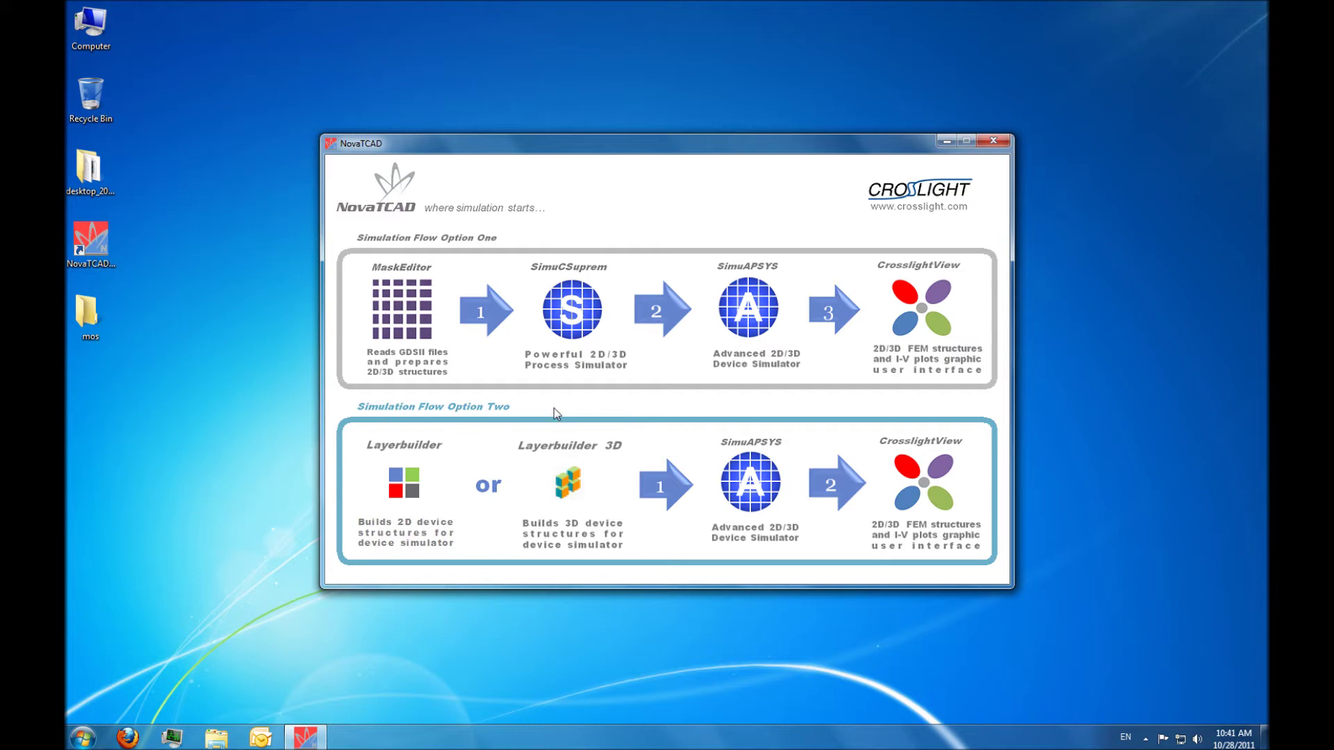
{"action": "left_click", "coordinate": [417, 318]}
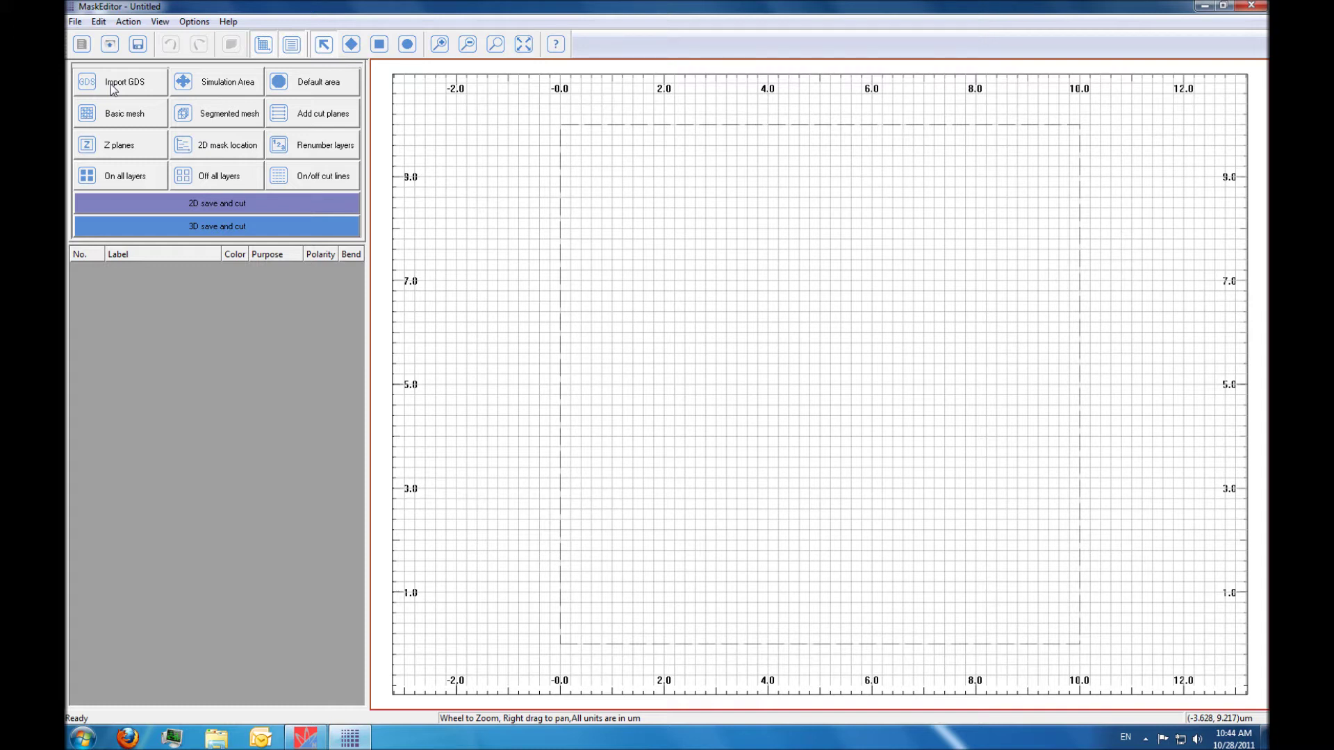
Draw a rectangle on layer 1 with width 2 um, height 1 um, rect left 0 and rect bottom 1.
{"action": "left_click", "coordinate": [380, 45]}
{"action": "left_click_drag", "start_coordinate": [567, 556], "coordinate": [679, 604]}
{"action": "left_click_drag", "start_coordinate": [513, 267], "coordinate": [449, 267]}
{"action": "type", "text": "2"}
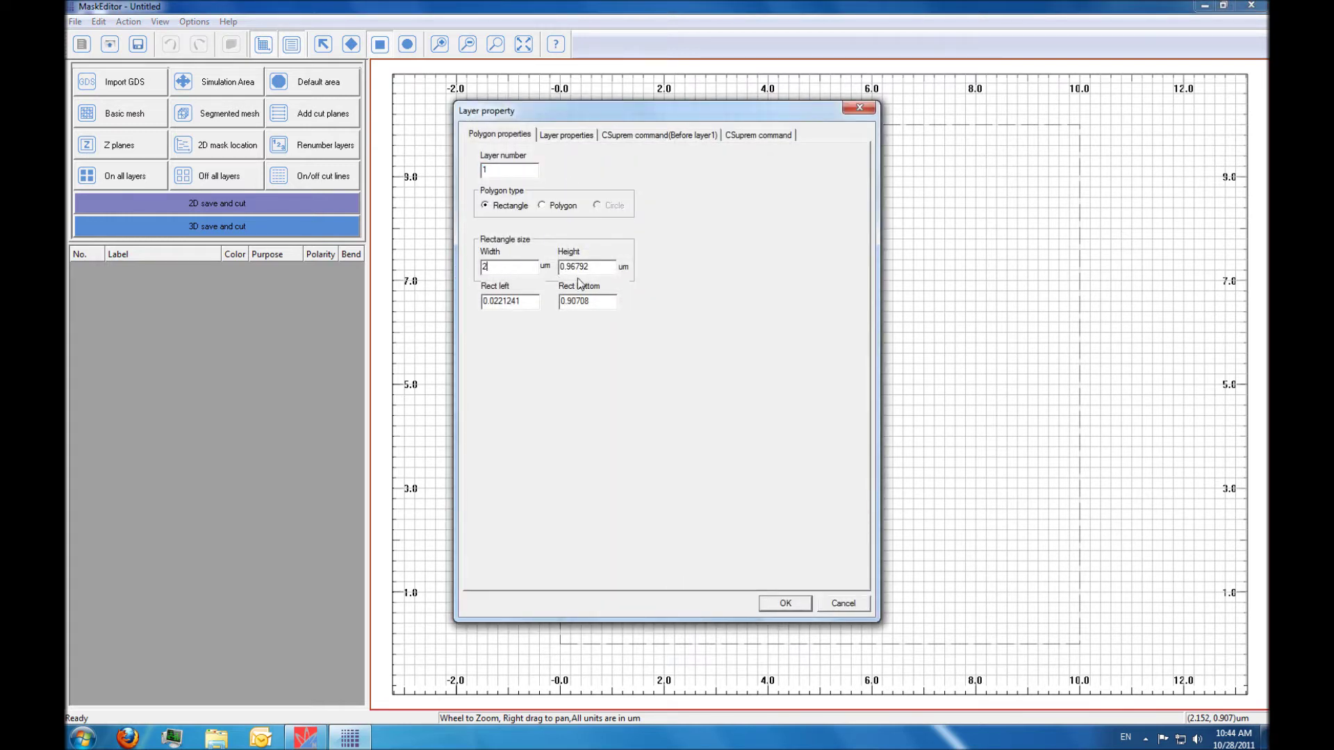
{"action": "left_click_drag", "start_coordinate": [597, 270], "coordinate": [481, 302]}
{"action": "type", "text": "1"}
{"action": "type", "text": "0"}
{"action": "key", "text": "Tab"}
{"action": "type", "text": "1"}
{"action": "left_click", "coordinate": [784, 606]}
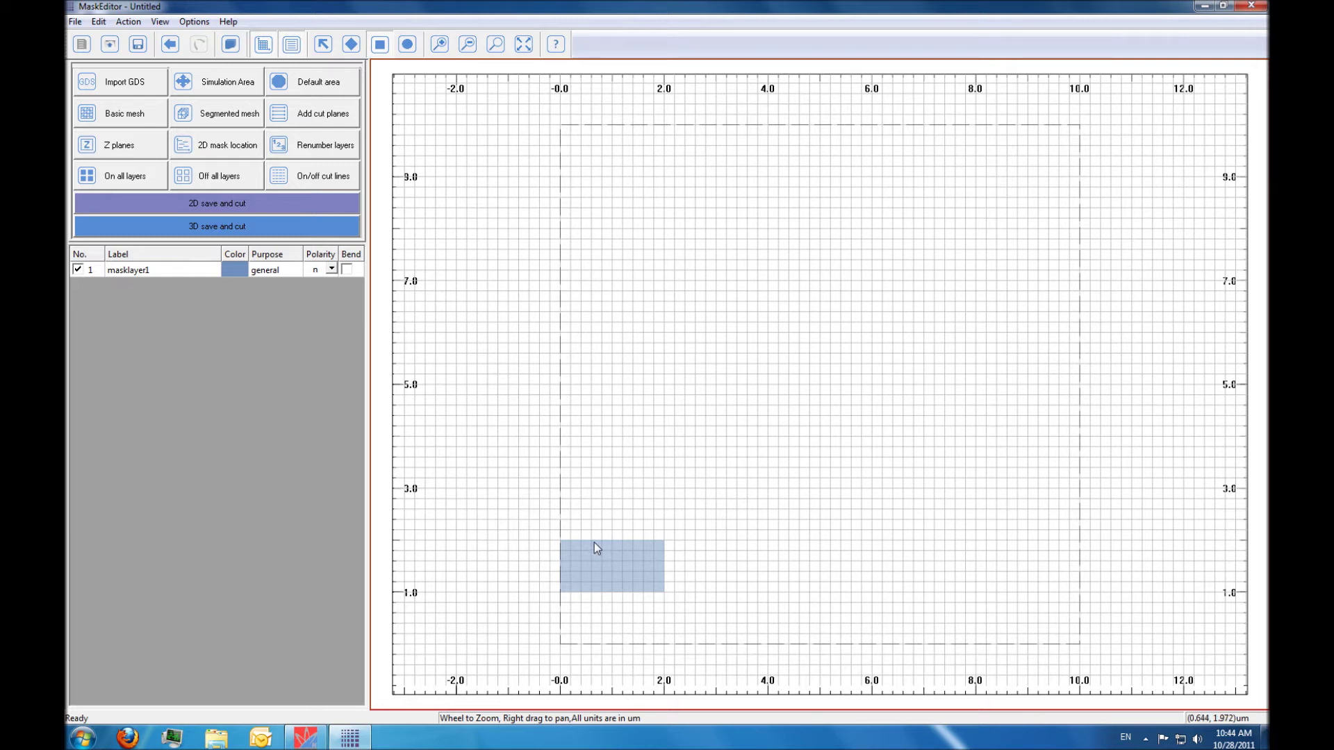
Draw a rectangle on layer 2 with width 0.5 um, height 2 um, rect left 0.75 and rect bottom 0.
{"action": "left_click_drag", "start_coordinate": [595, 540], "coordinate": [640, 645]}
{"action": "left_click_drag", "start_coordinate": [525, 266], "coordinate": [472, 271]}
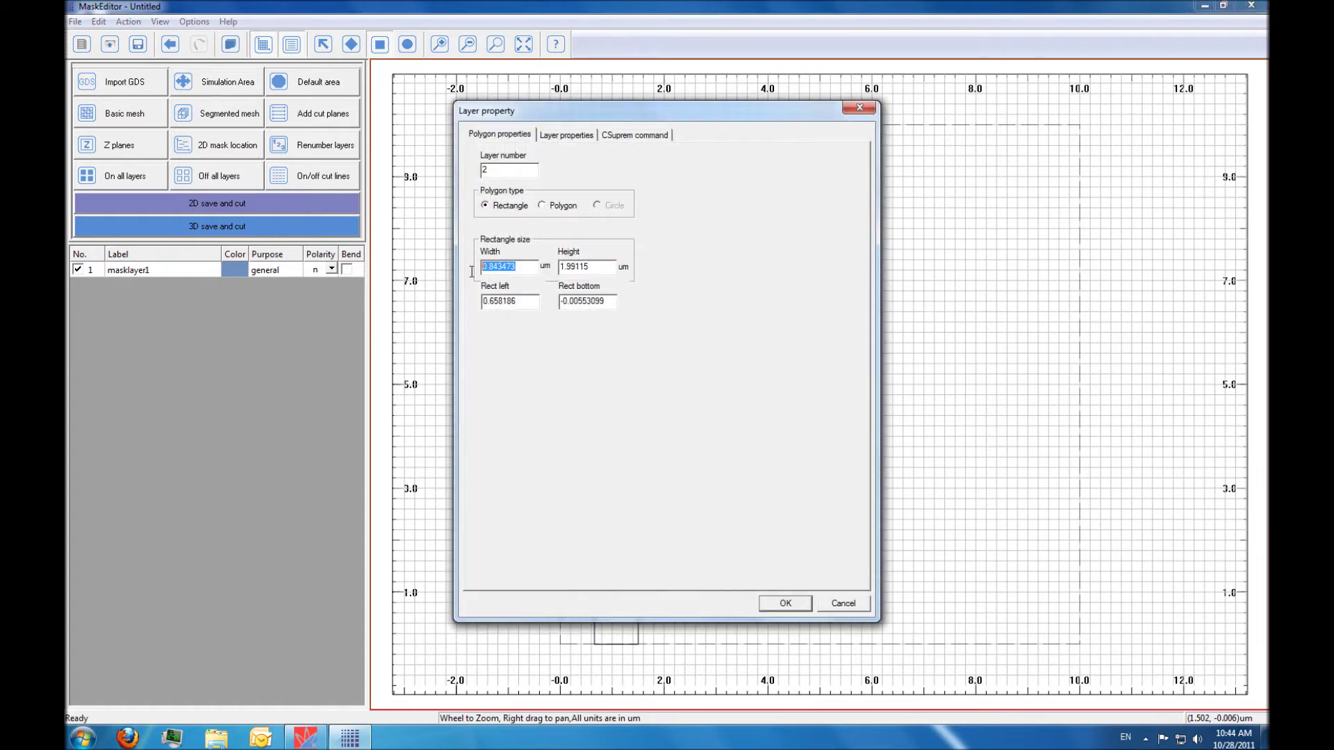
{"action": "type", "text": "0.5"}
{"action": "left_click_drag", "start_coordinate": [596, 266], "coordinate": [566, 269]}
{"action": "key", "text": "BackSpace"}
{"action": "key", "text": "BackSpace"}
{"action": "type", "text": "2"}
{"action": "left_click_drag", "start_coordinate": [521, 301], "coordinate": [476, 310]}
{"action": "type", "text": "0.75"}
{"action": "left_click_drag", "start_coordinate": [610, 303], "coordinate": [550, 307]}
{"action": "type", "text": "0"}
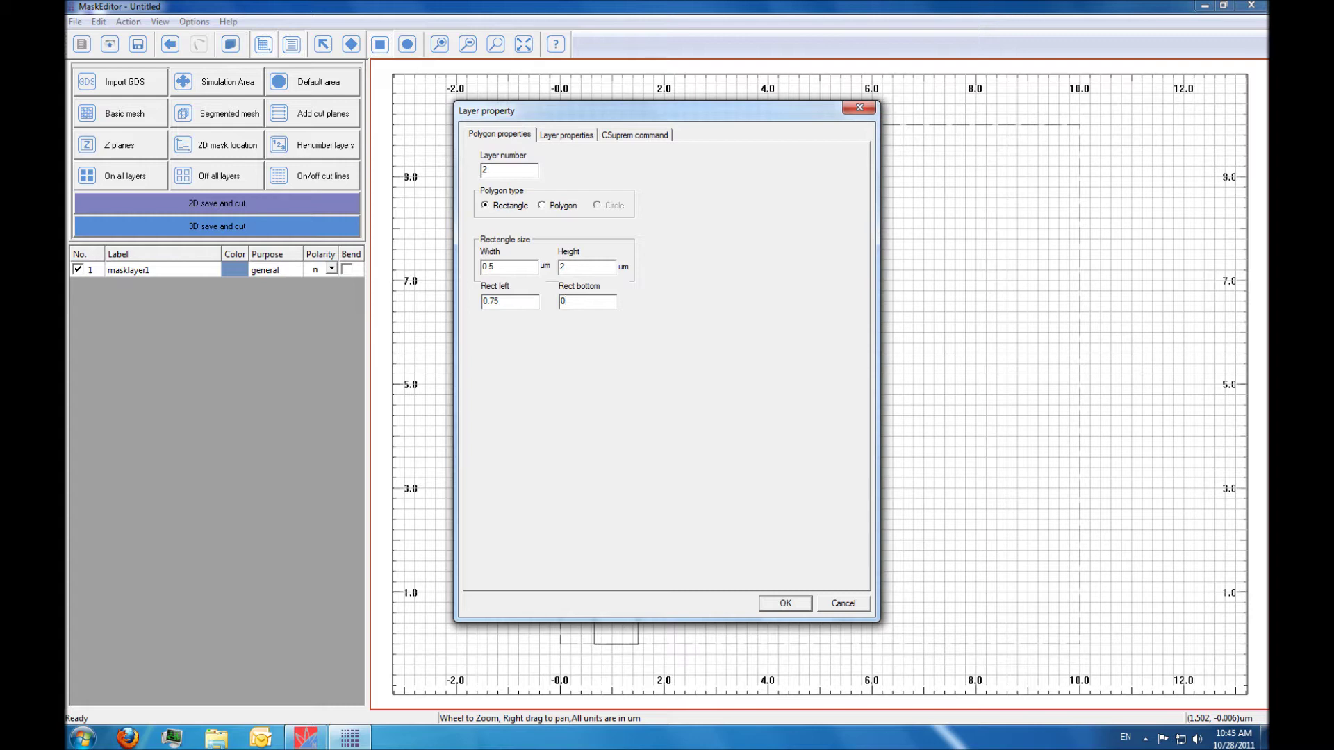
{"action": "left_click", "coordinate": [772, 602]}
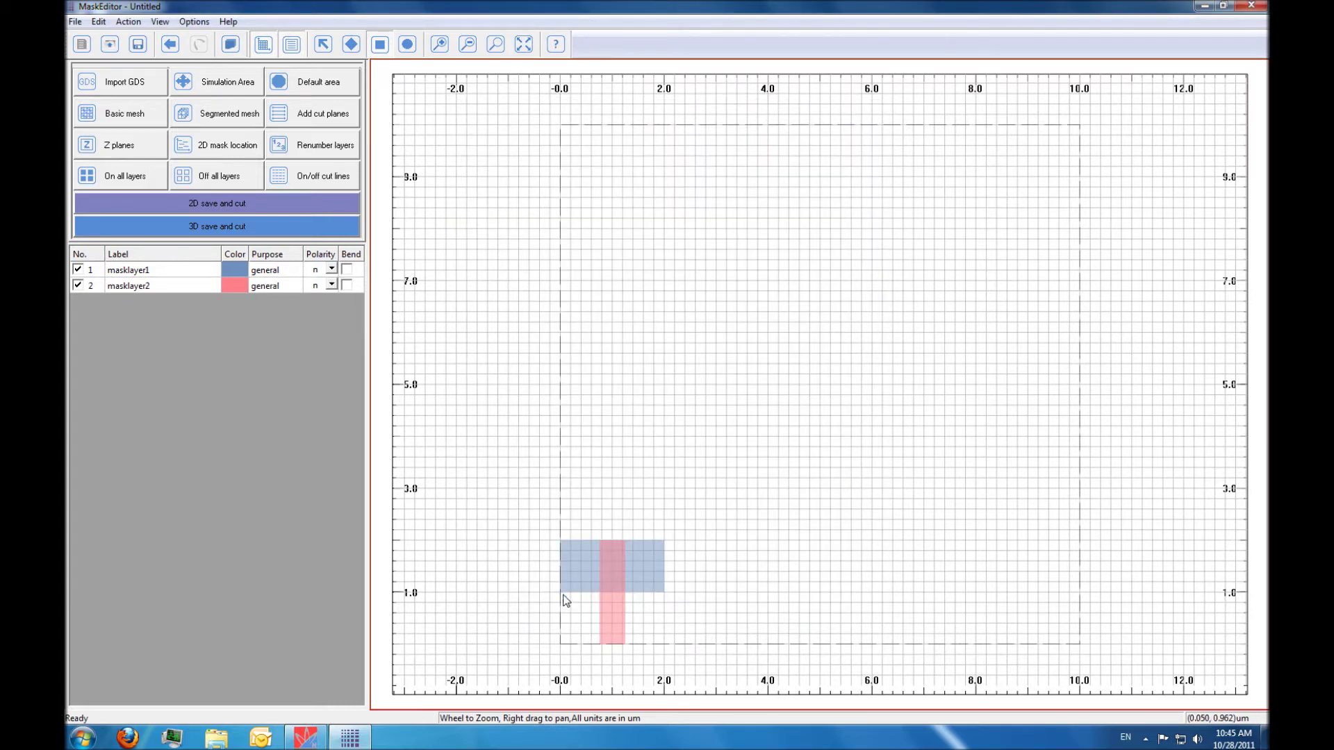
Draw a 2 um wide, 1 um high rectangle on layer 3 at rect left 0, bottom 0, and apply the default simulation area.
{"action": "left_click_drag", "start_coordinate": [562, 594], "coordinate": [666, 647]}
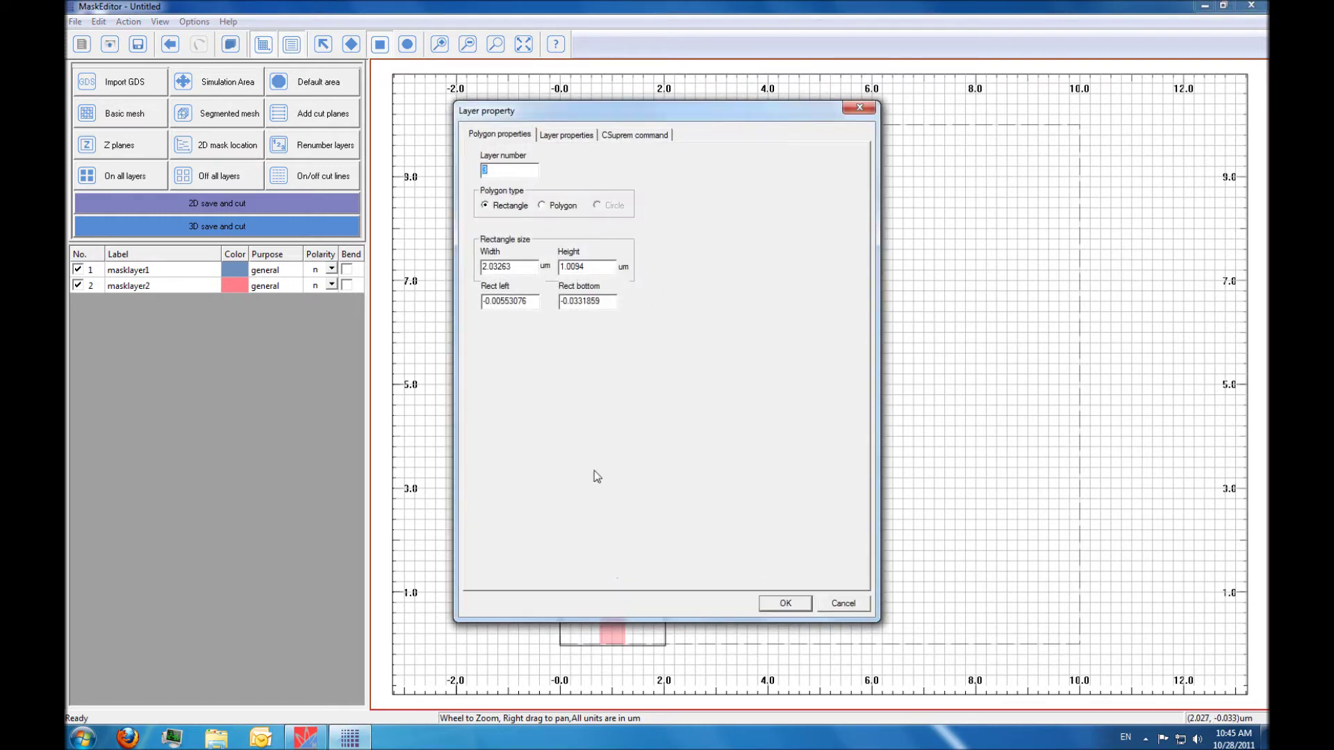
{"action": "double_click", "coordinate": [526, 267]}
{"action": "type", "text": "2"}
{"action": "double_click", "coordinate": [588, 267]}
{"action": "type", "text": "1"}
{"action": "double_click", "coordinate": [494, 306]}
{"action": "type", "text": "0"}
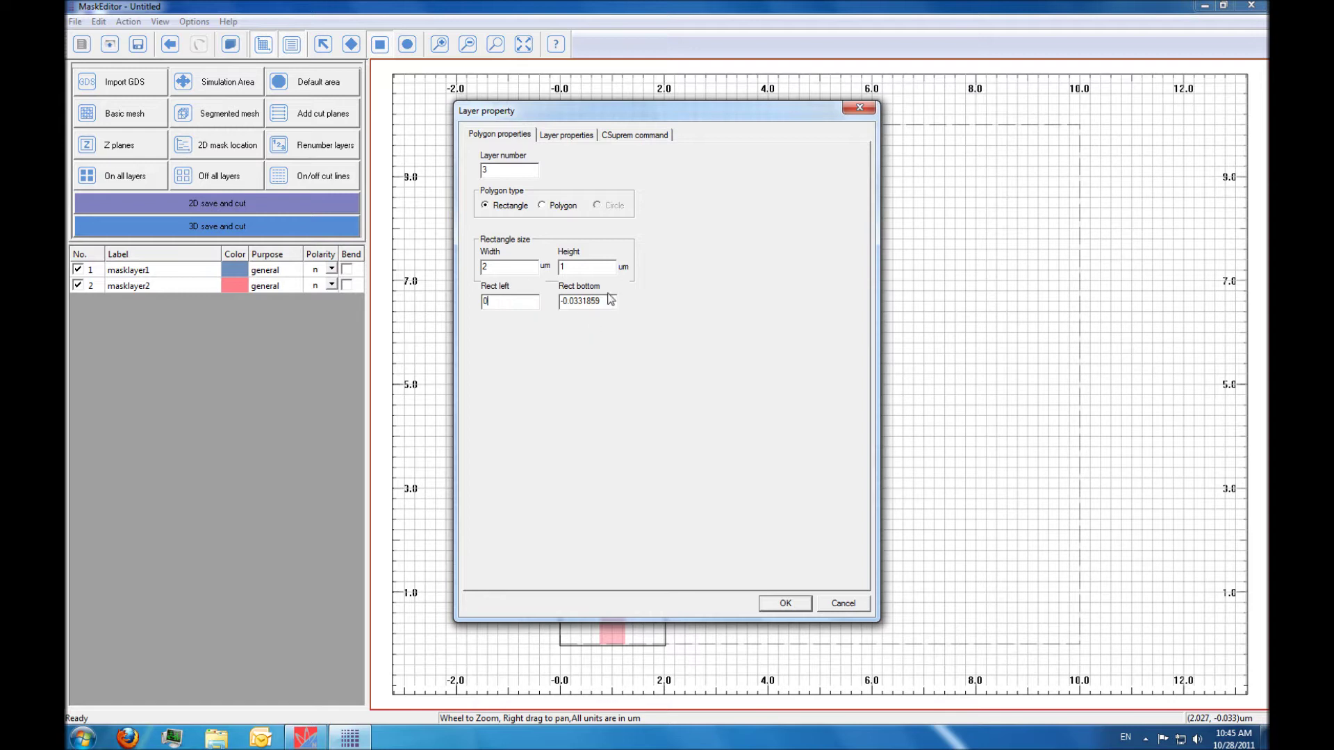
{"action": "key", "text": "Tab"}
{"action": "type", "text": "0"}
{"action": "left_click", "coordinate": [784, 602]}
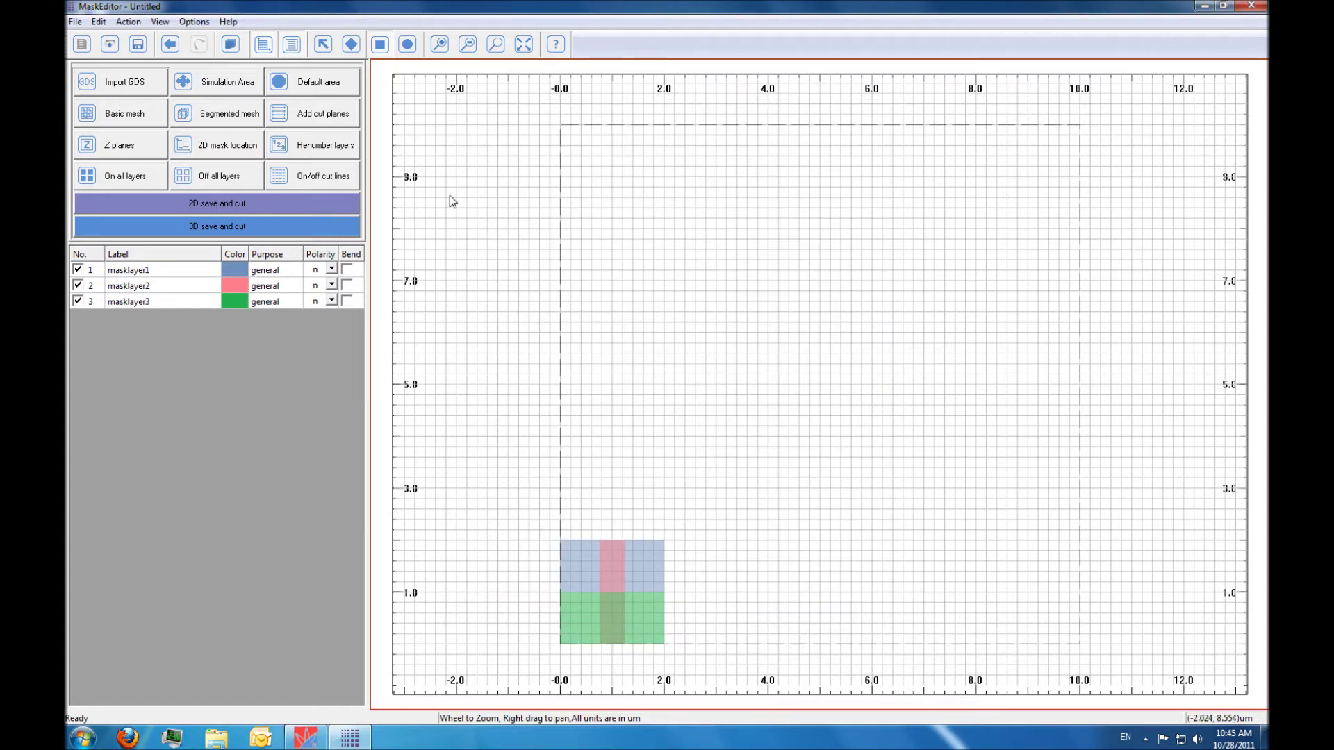
{"action": "left_click", "coordinate": [316, 83]}
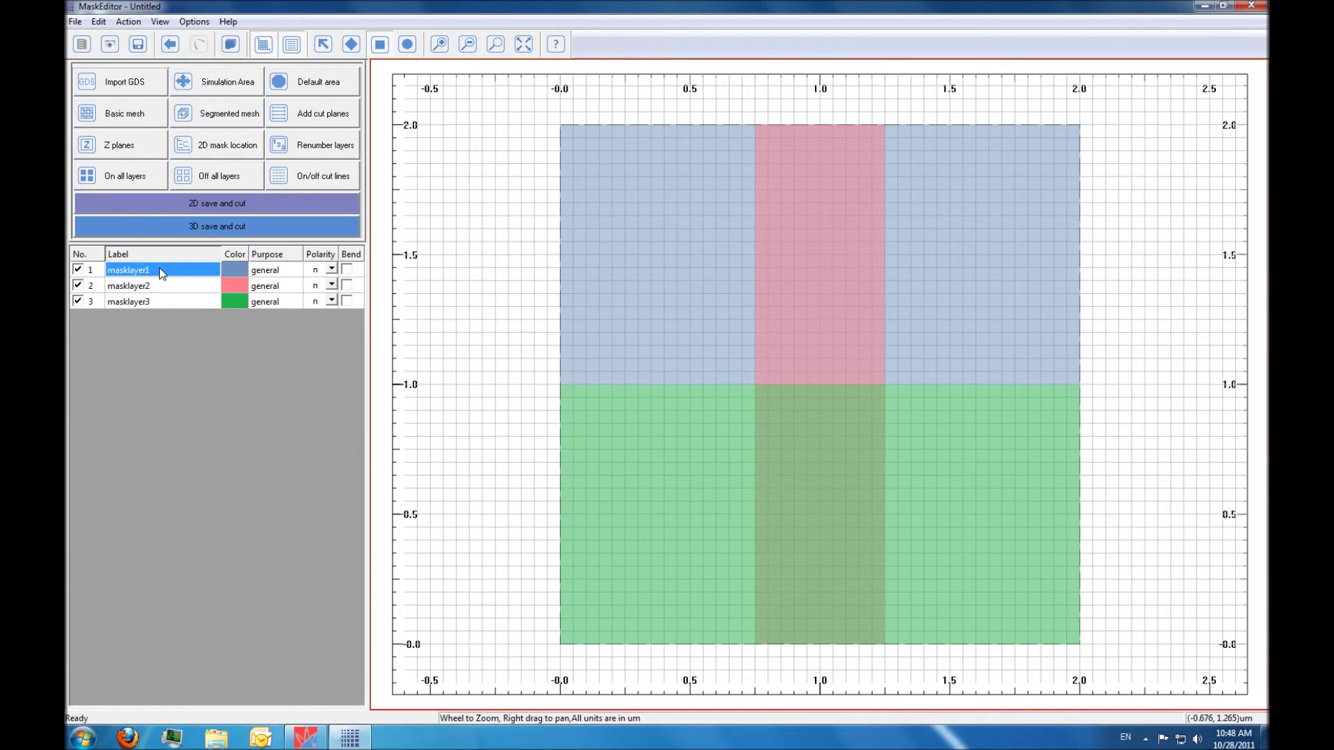
Rename masklayer1 as STI and set its purpose to change_material.
{"action": "double_click", "coordinate": [159, 269]}
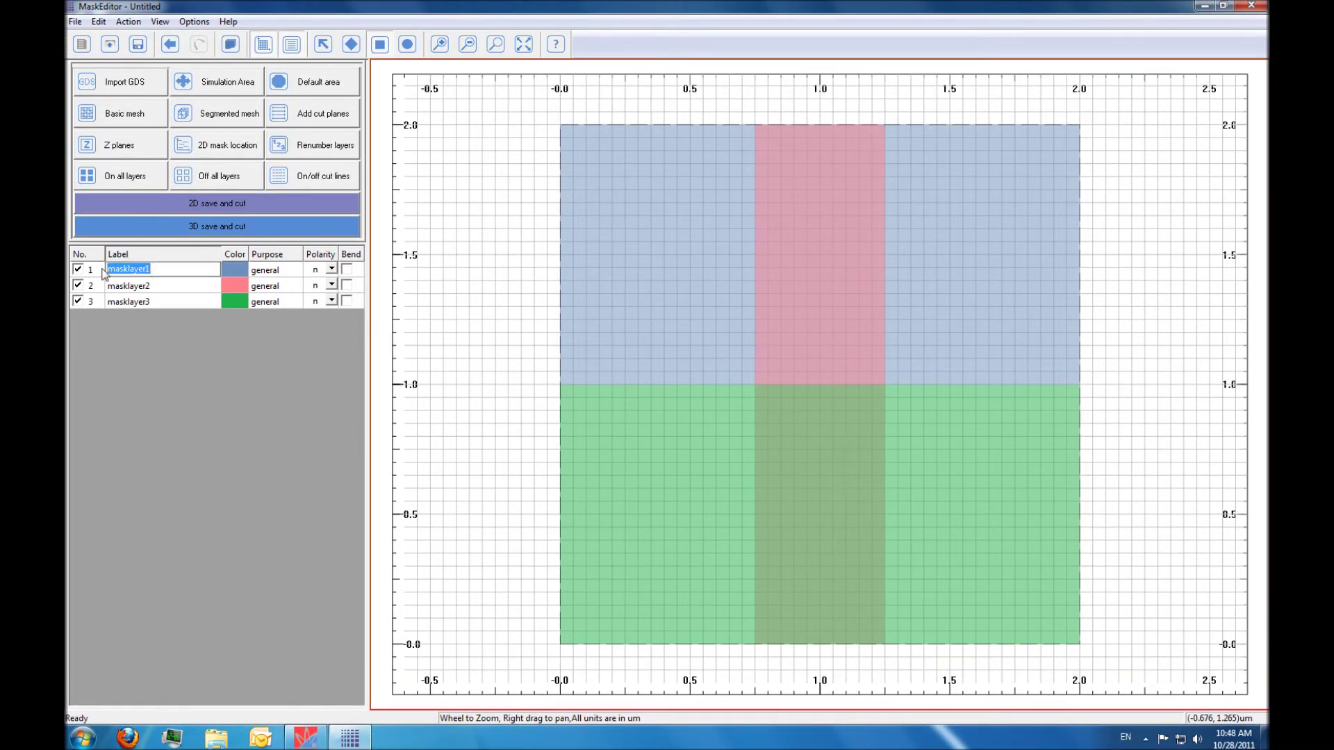
{"action": "type", "text": "STI"}
{"action": "double_click", "coordinate": [286, 278]}
{"action": "left_click", "coordinate": [558, 268]}
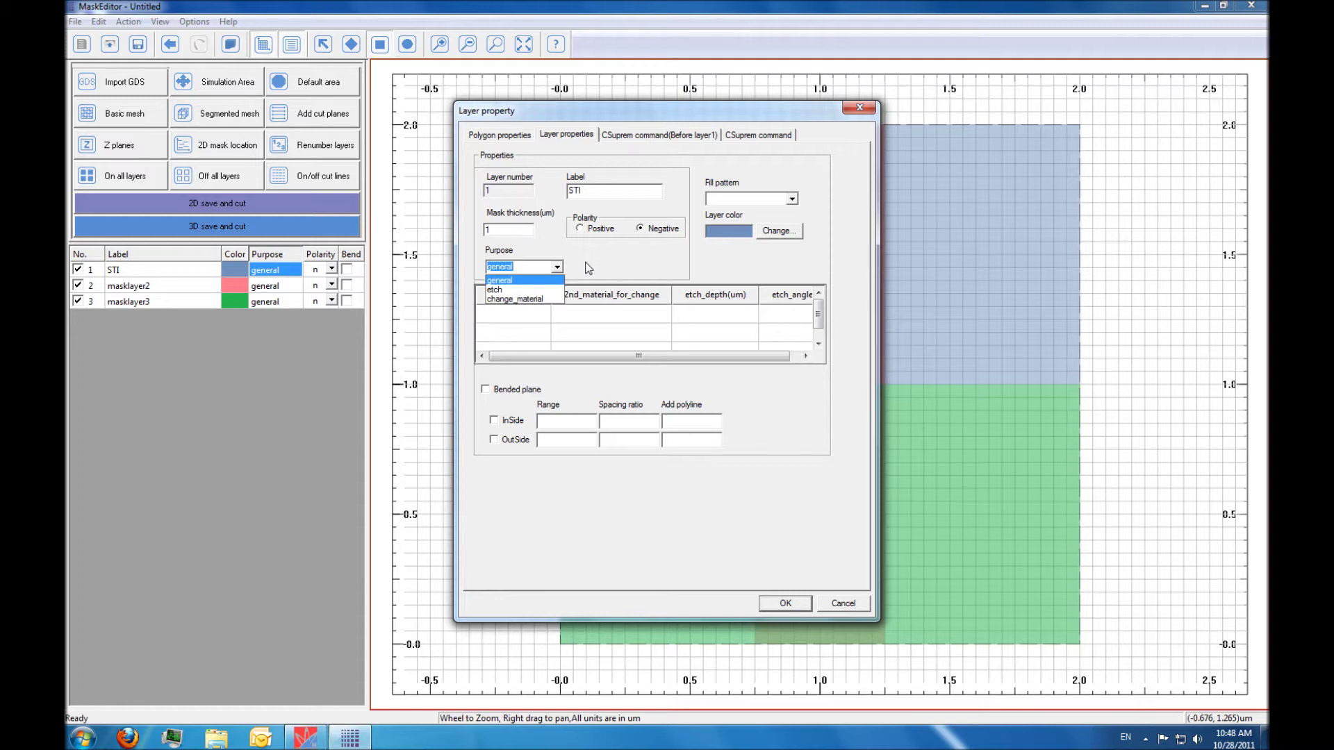
{"action": "left_click", "coordinate": [528, 299]}
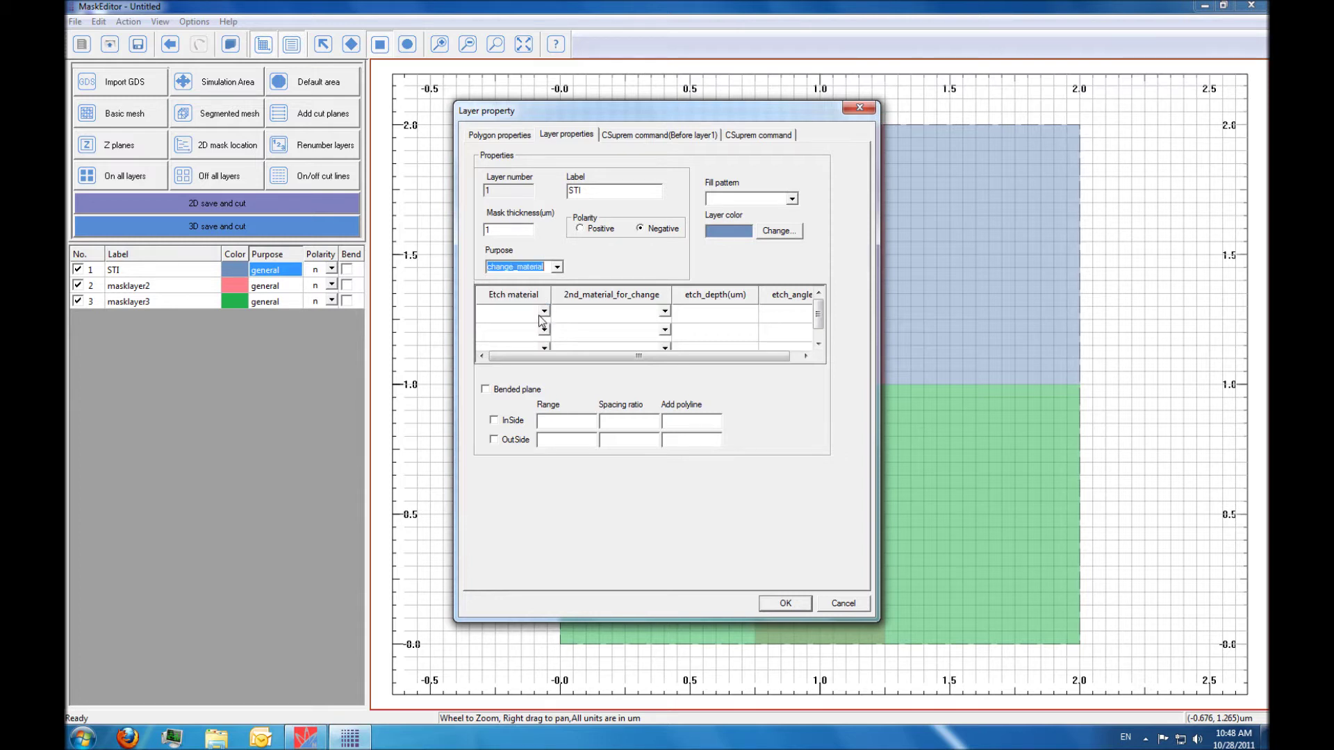
Define the STI material change from silicon to oxide with an etch depth of 0.3 um, and apply the layer properties.
{"action": "left_click", "coordinate": [544, 313]}
{"action": "left_click", "coordinate": [509, 349]}
{"action": "left_click", "coordinate": [663, 313]}
{"action": "left_click", "coordinate": [663, 314]}
{"action": "left_click", "coordinate": [628, 350]}
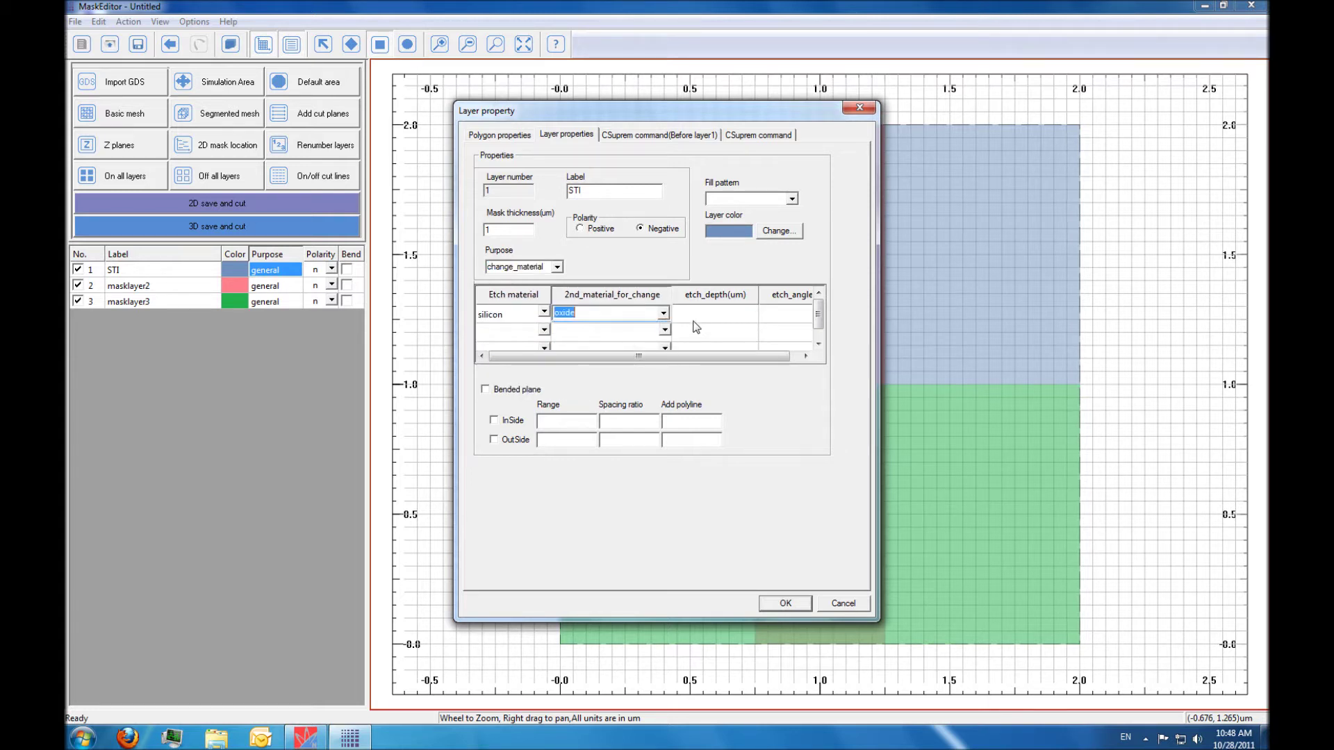
{"action": "left_click", "coordinate": [700, 319]}
{"action": "left_click", "coordinate": [700, 319]}
{"action": "type", "text": "0.3"}
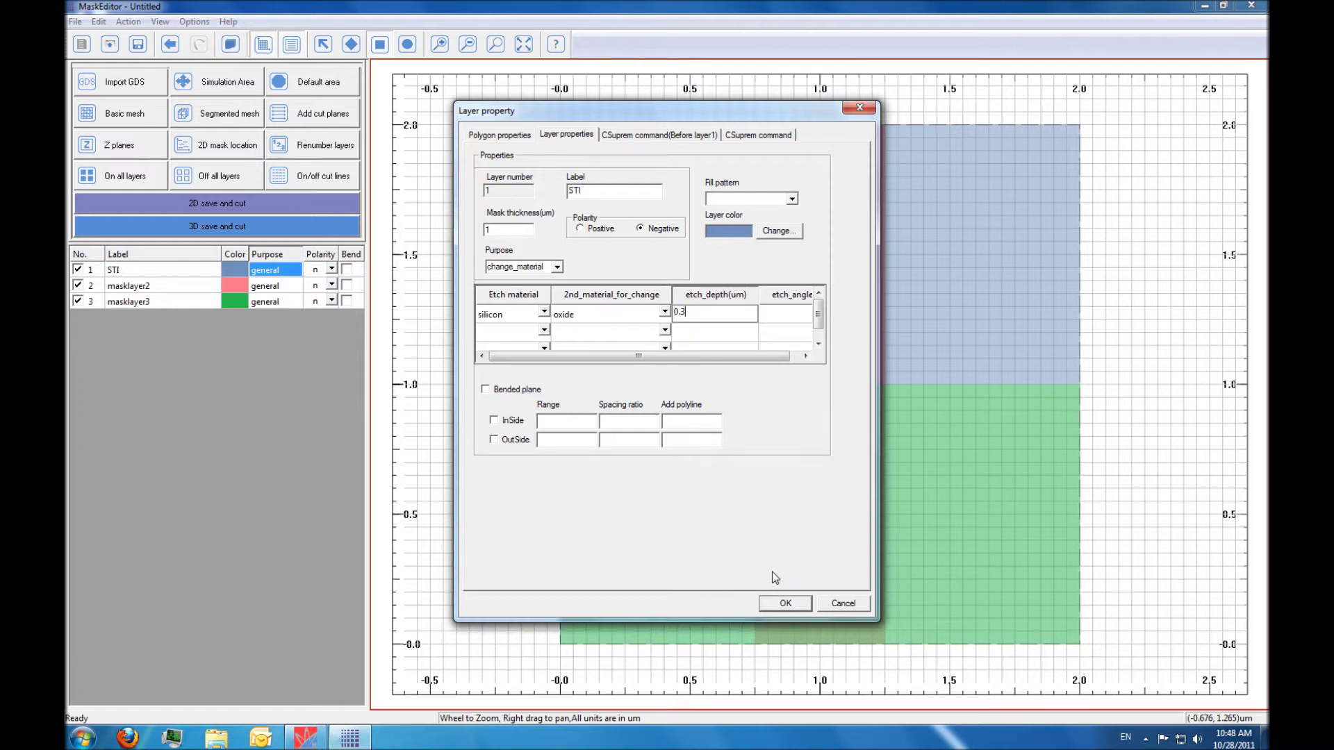
{"action": "left_click", "coordinate": [785, 603]}
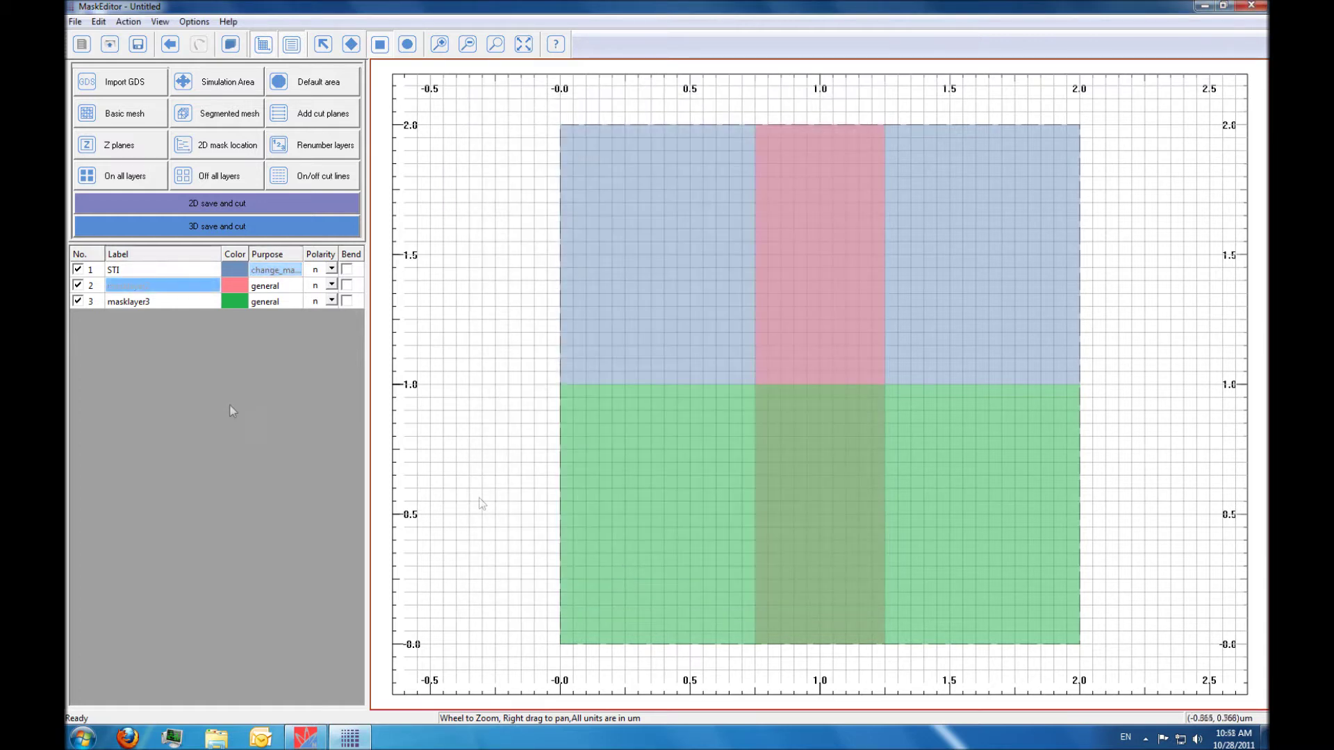
Rename masklayer2 as Poly and set its polarity to p.
{"action": "left_click", "coordinate": [156, 286]}
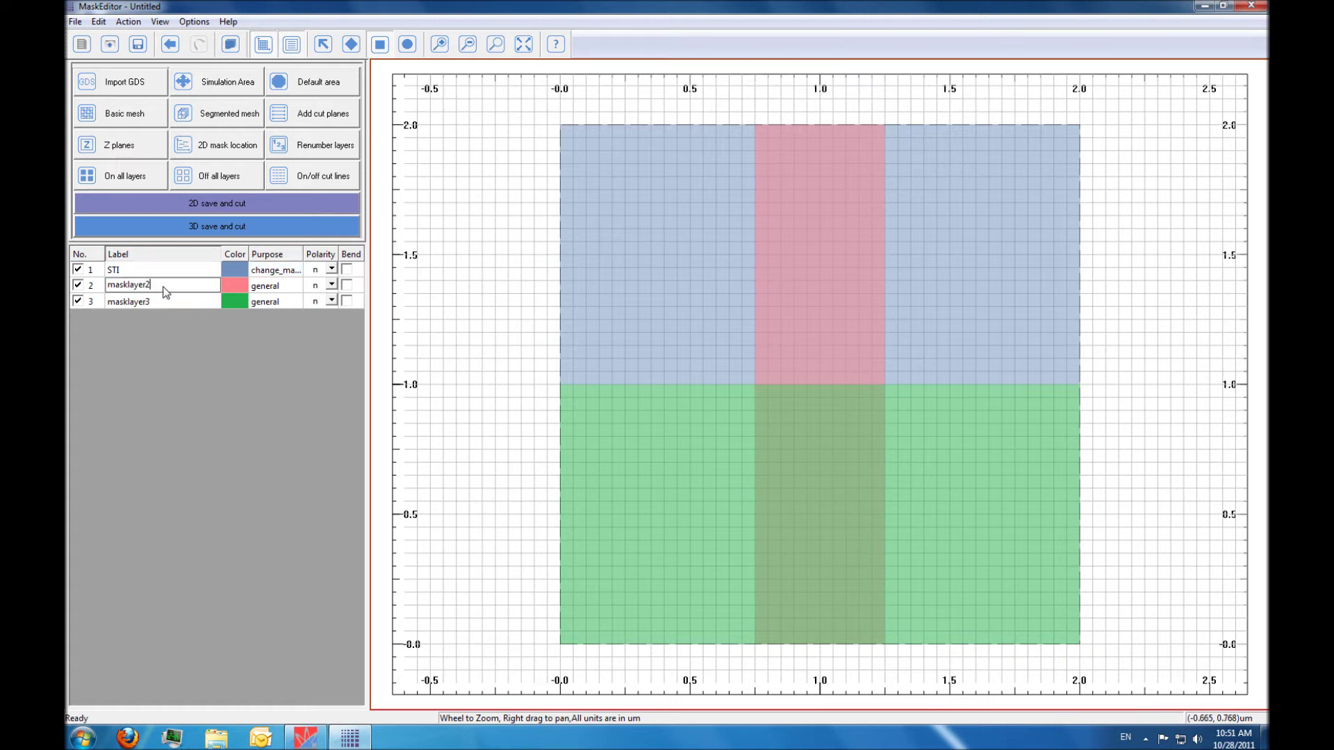
{"action": "type", "text": "Poly"}
{"action": "key", "text": "Return"}
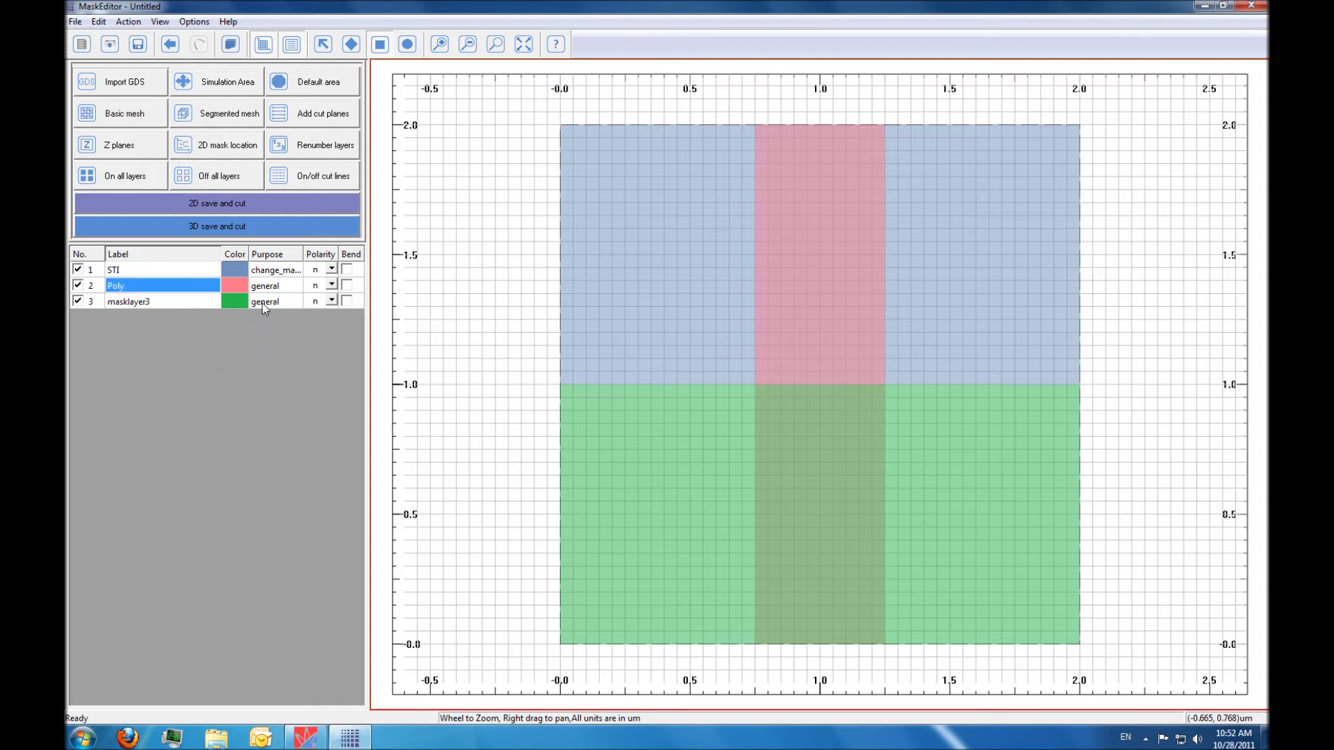
{"action": "left_click", "coordinate": [334, 285]}
{"action": "left_click", "coordinate": [330, 286]}
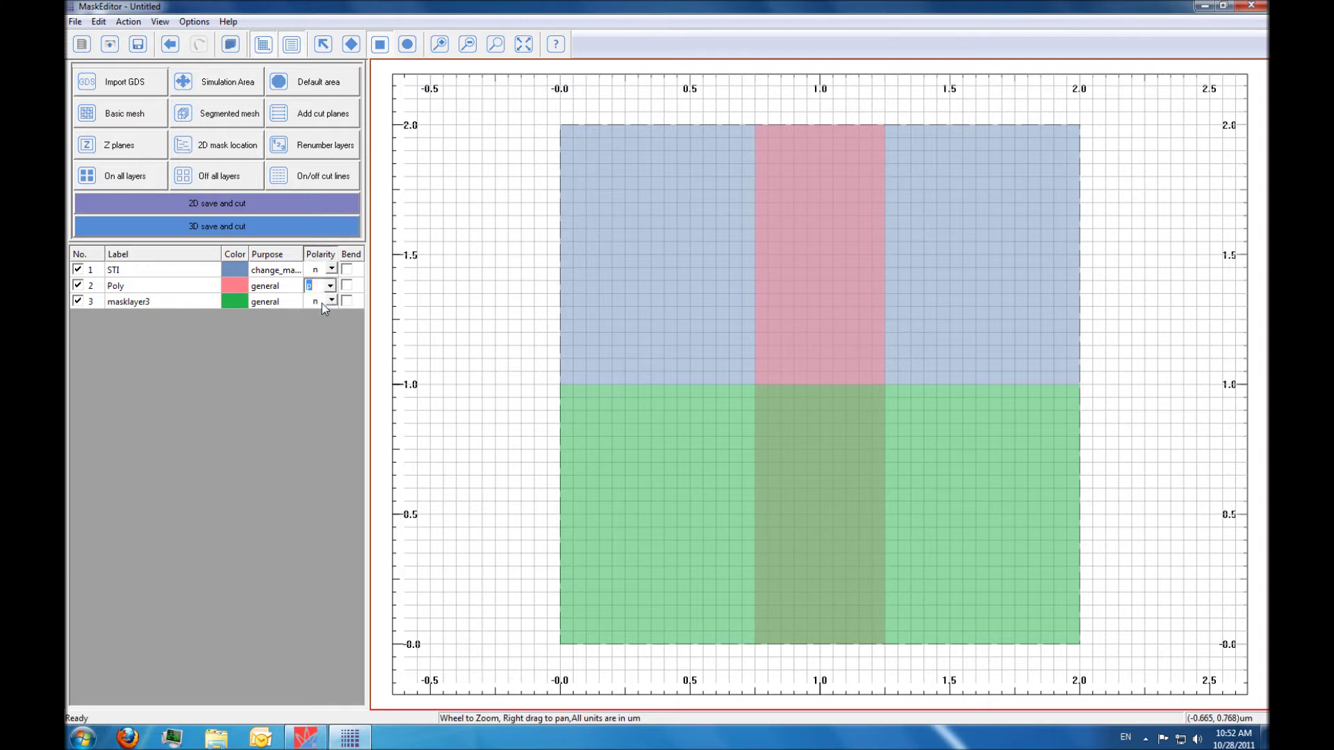
{"action": "left_click", "coordinate": [326, 345]}
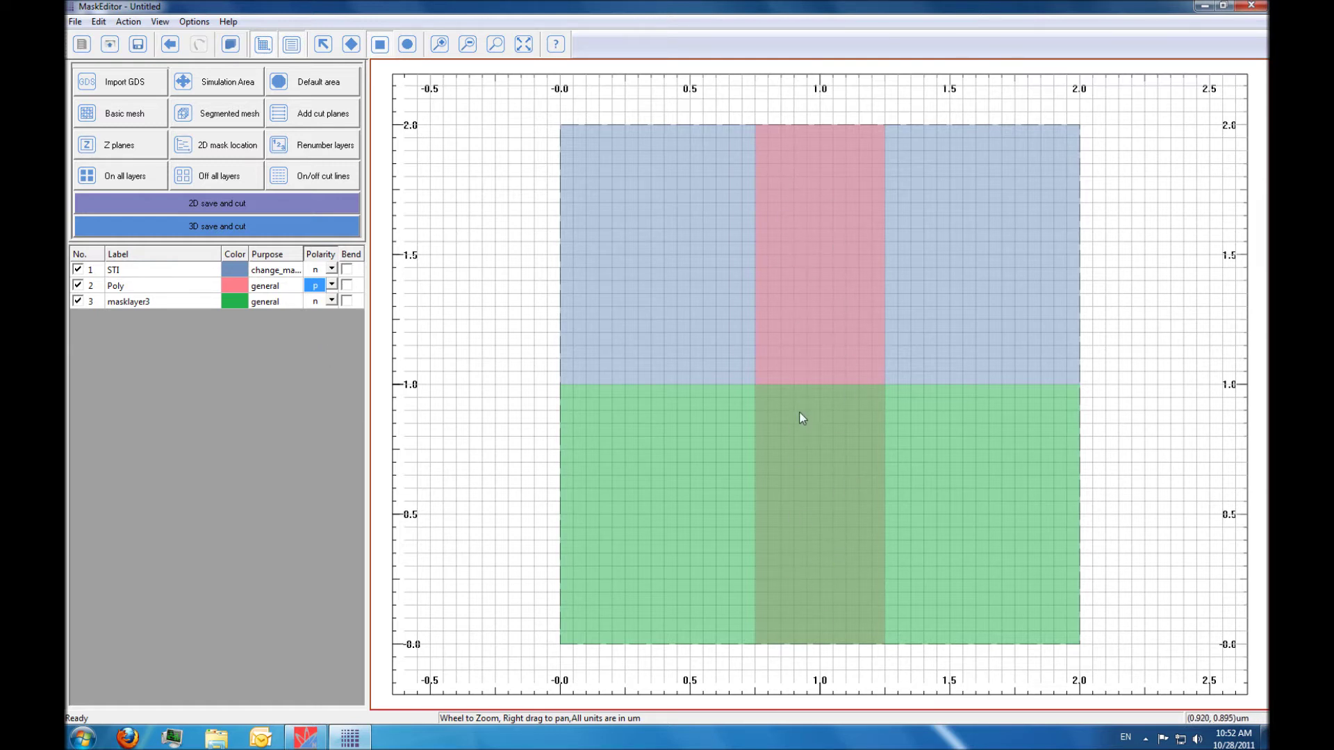
Add CSuprem commands to Poly: diffuse 10 minutes at 950 °C, deposit 0.2 um poly with phosphorus 1e20, meshlayer 3, before the mask layer step.
{"action": "double_click", "coordinate": [266, 290]}
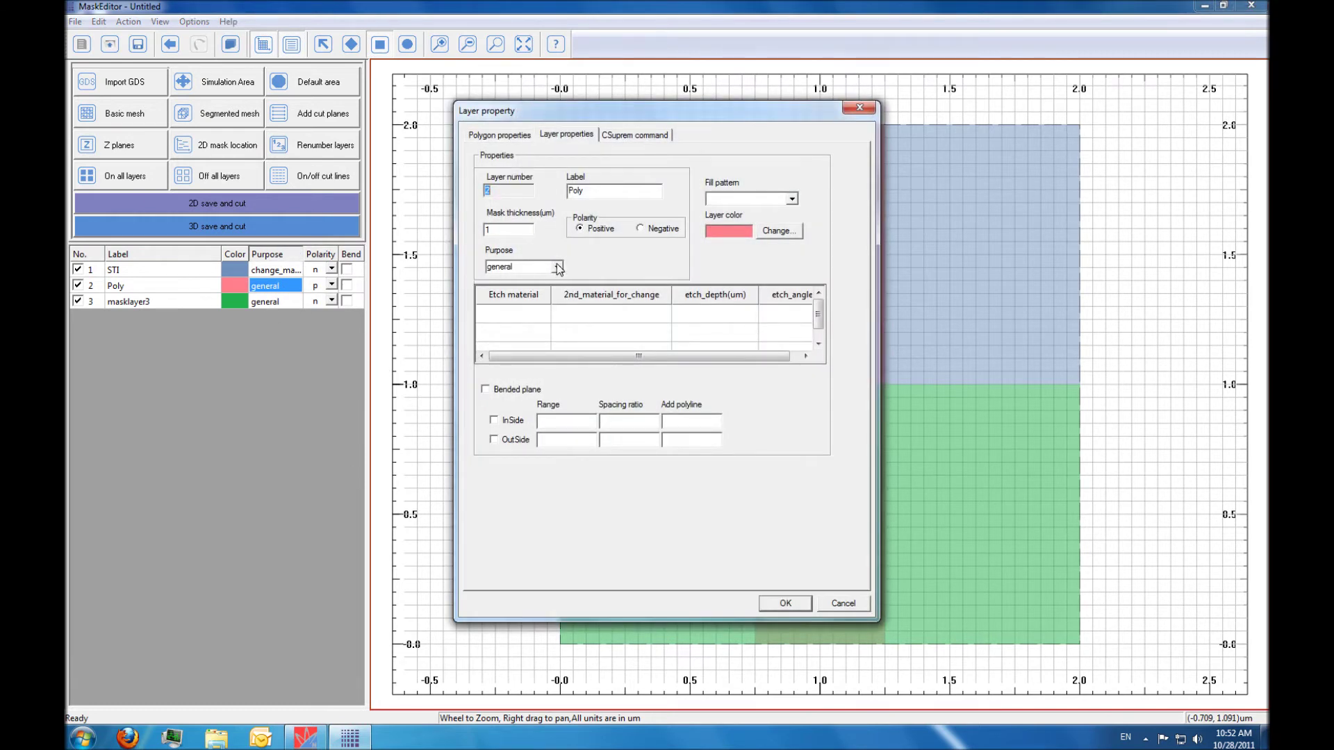
{"action": "left_click", "coordinate": [628, 136]}
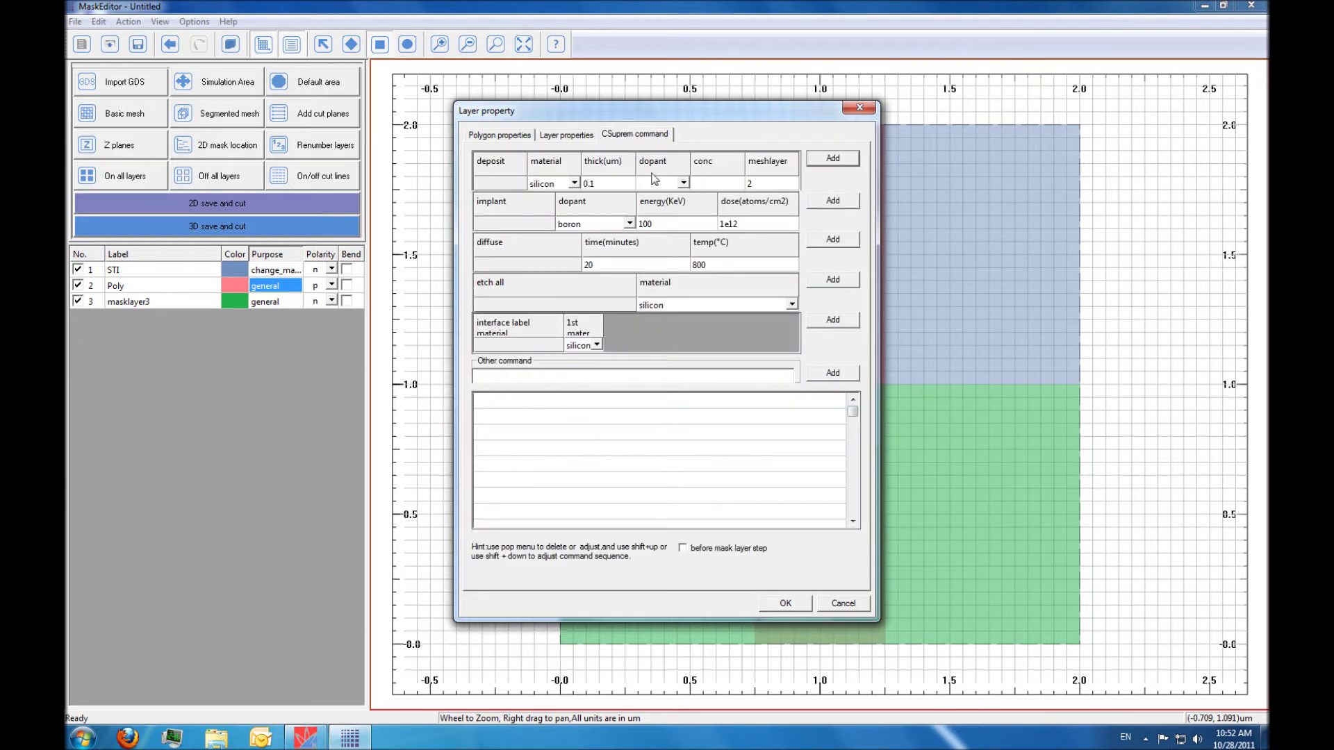
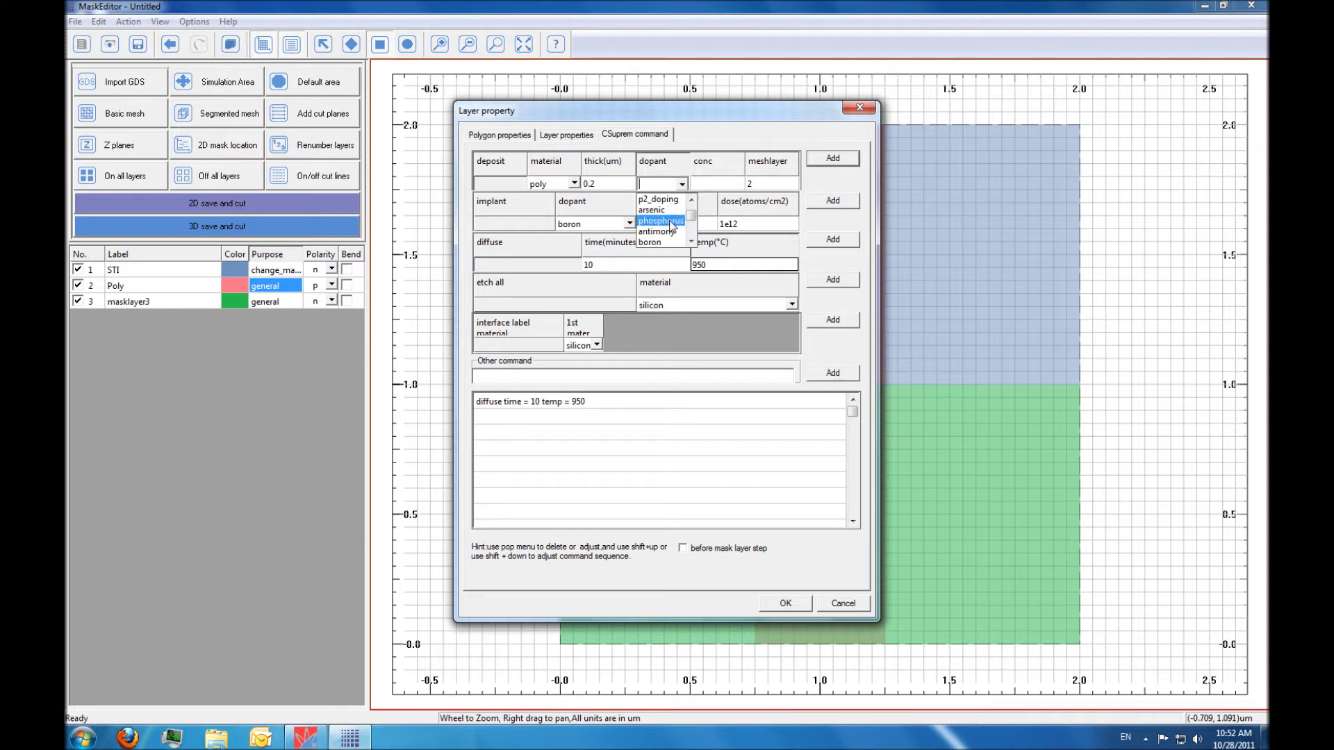
{"action": "left_click", "coordinate": [670, 223]}
{"action": "left_click", "coordinate": [720, 185]}
{"action": "type", "text": "1e20"}
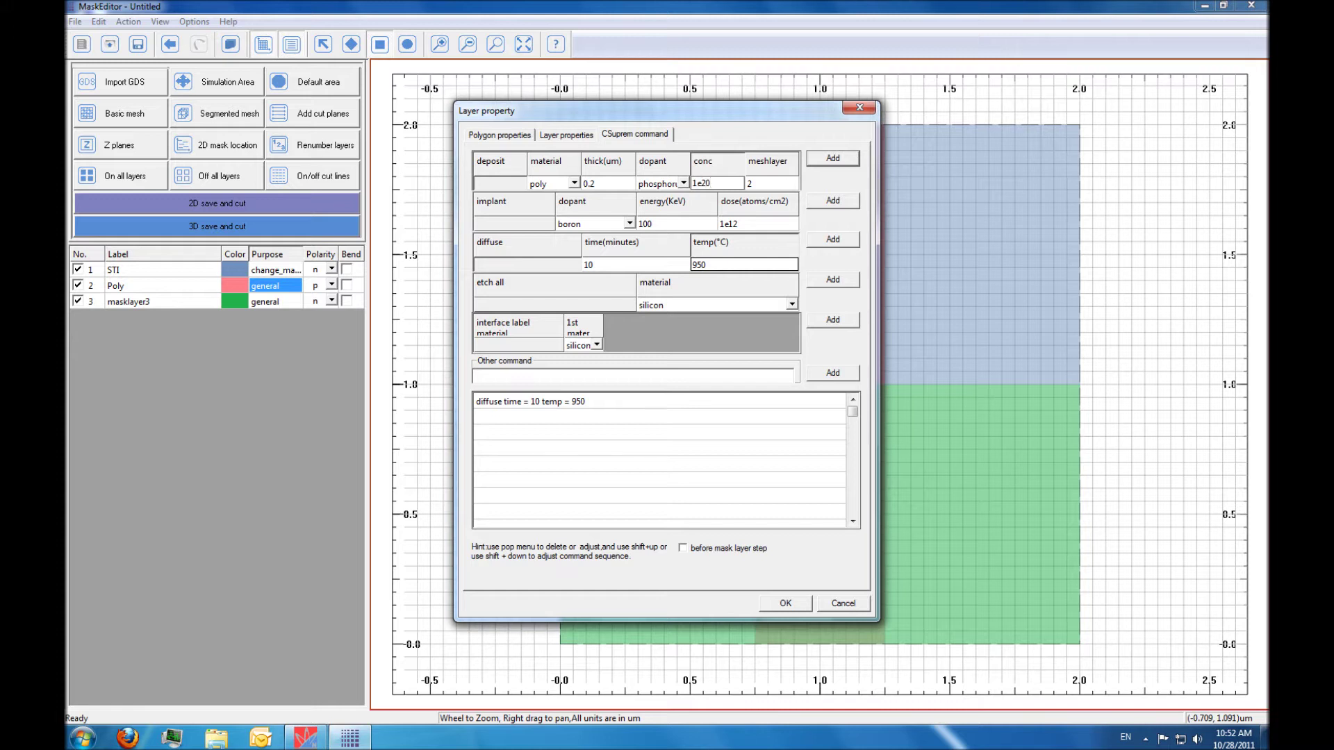
{"action": "key", "text": "Tab"}
{"action": "type", "text": "3"}
{"action": "left_click", "coordinate": [832, 159]}
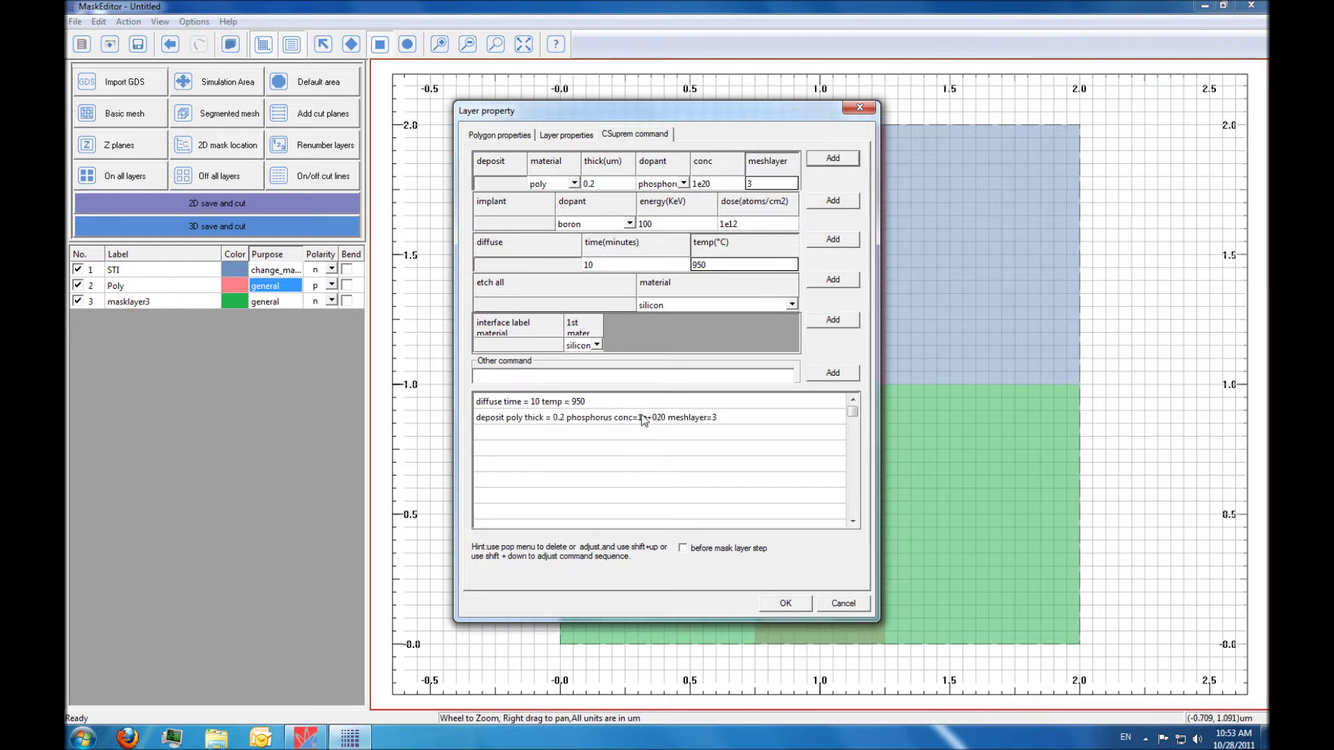
{"action": "left_click", "coordinate": [685, 548]}
Set the Poly layer's purpose to etch, with poly as the first etch material at a depth of 0.2 um.
{"action": "left_click", "coordinate": [561, 136]}
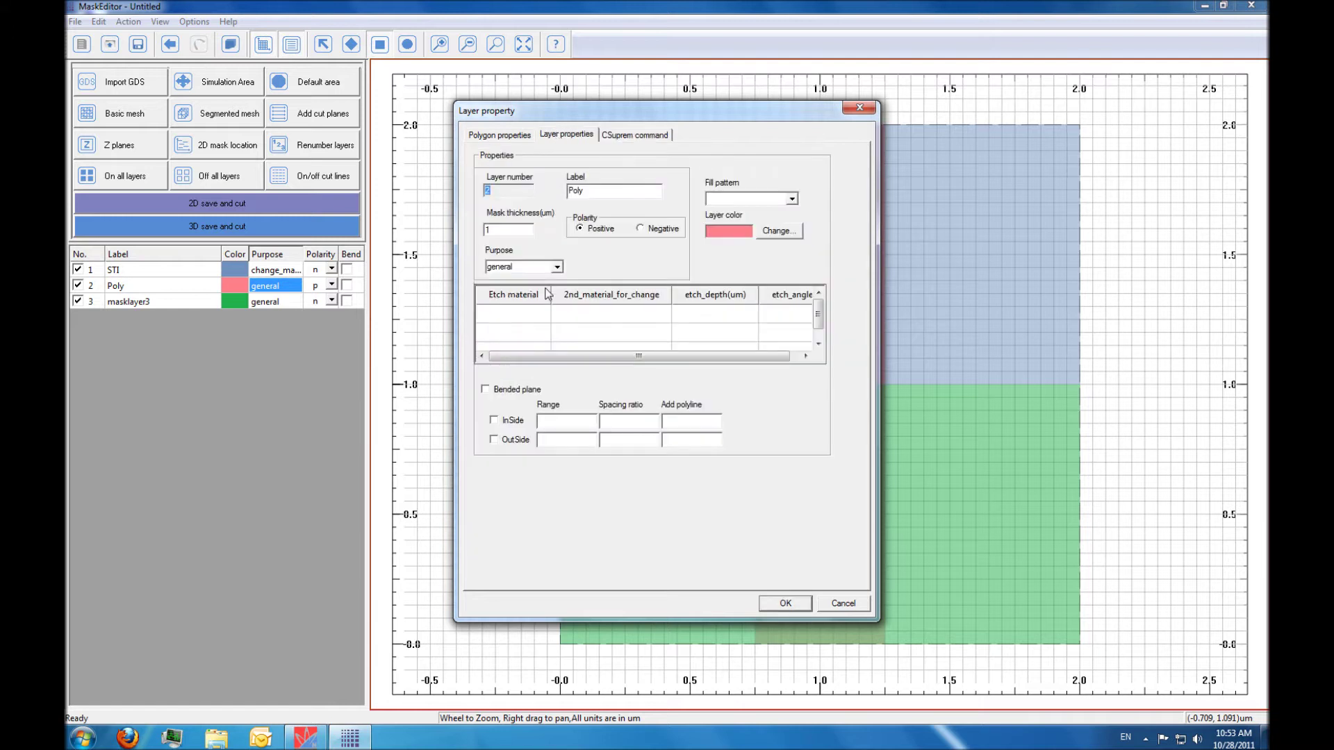
{"action": "left_click", "coordinate": [557, 267]}
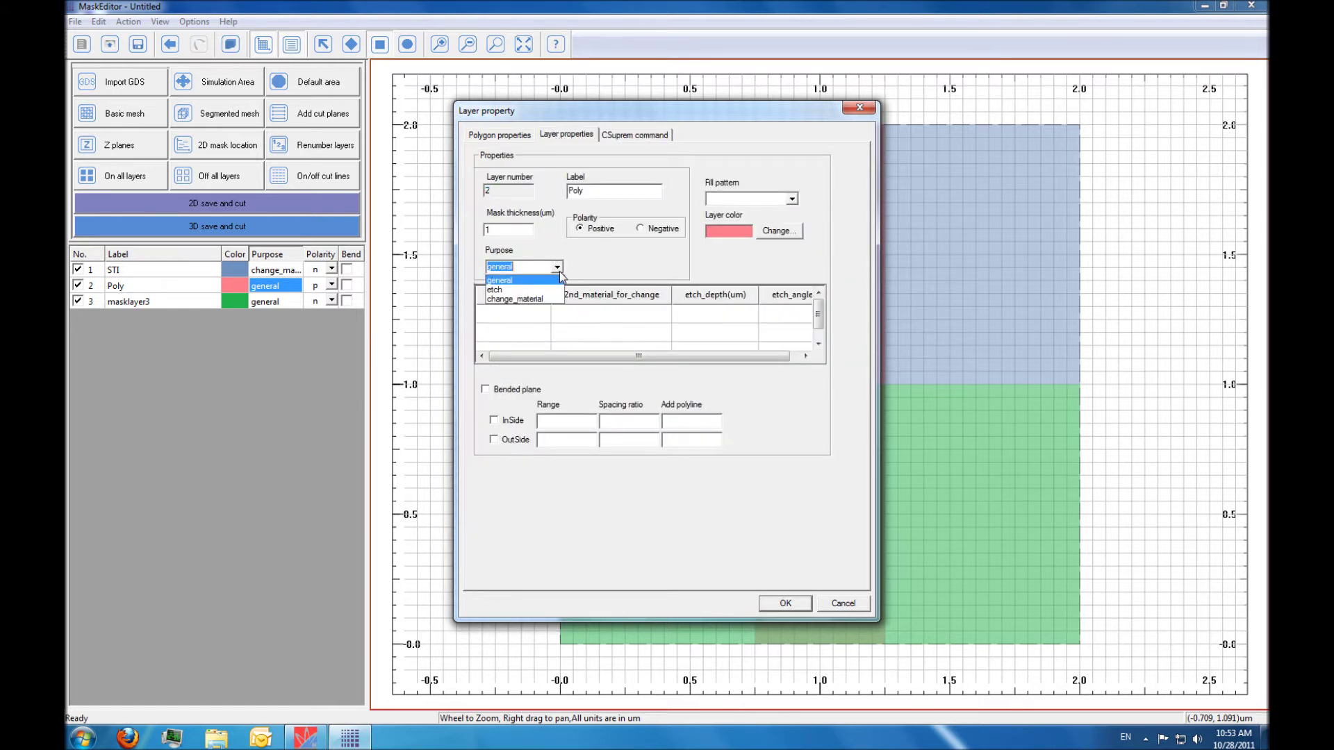
{"action": "left_click", "coordinate": [554, 291]}
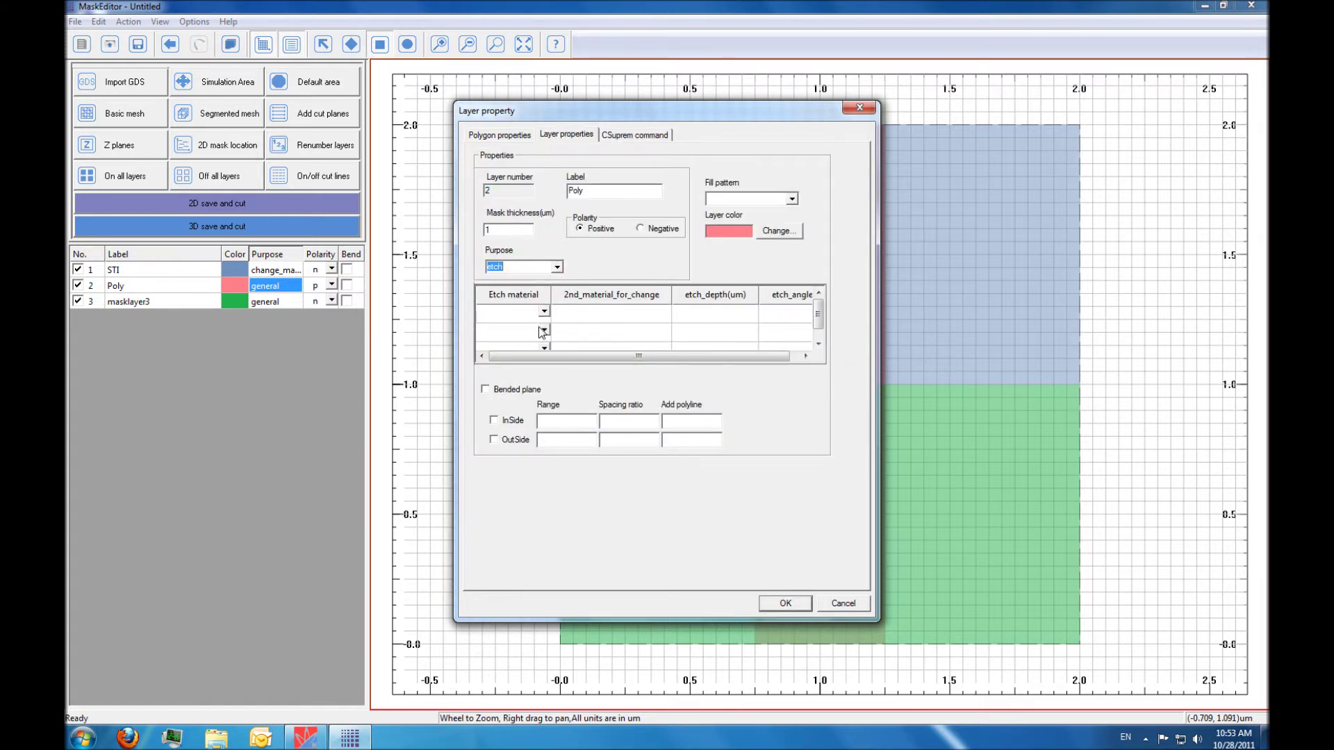
{"action": "left_click", "coordinate": [546, 317]}
{"action": "left_click", "coordinate": [544, 314]}
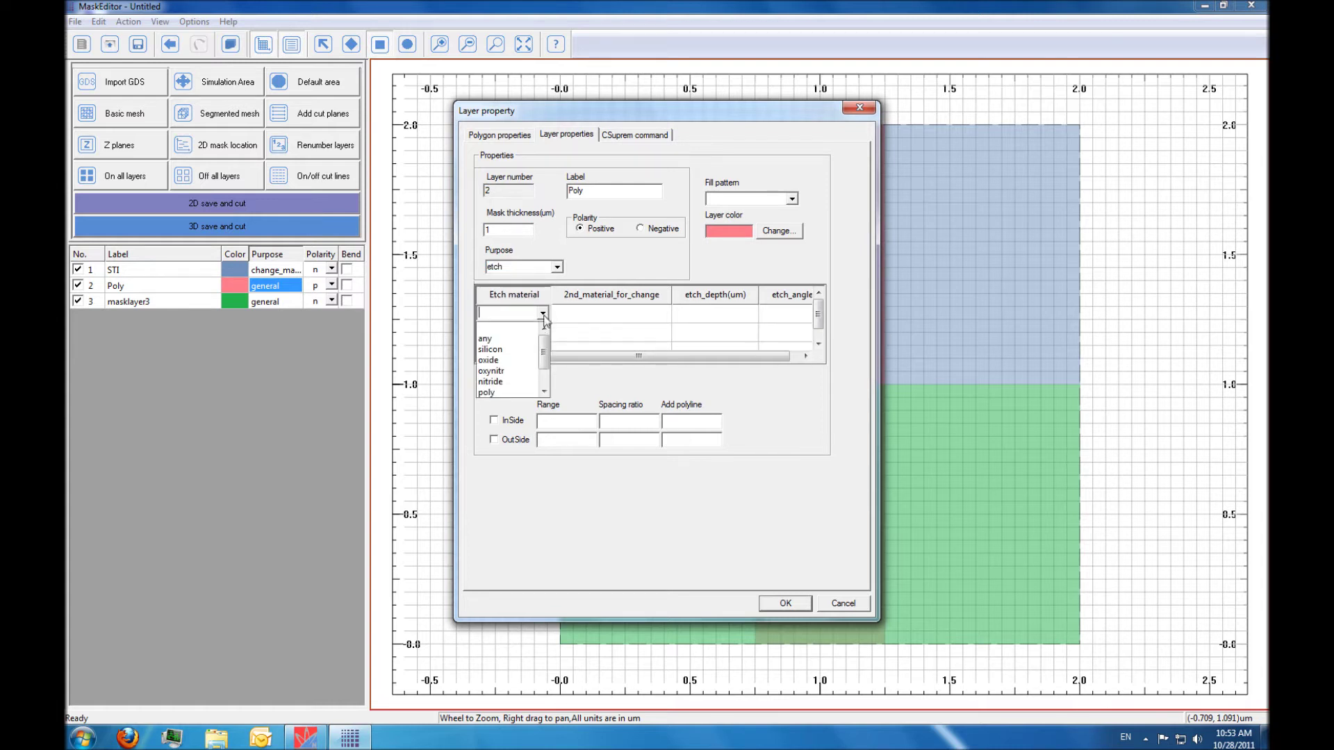
{"action": "left_click", "coordinate": [503, 393]}
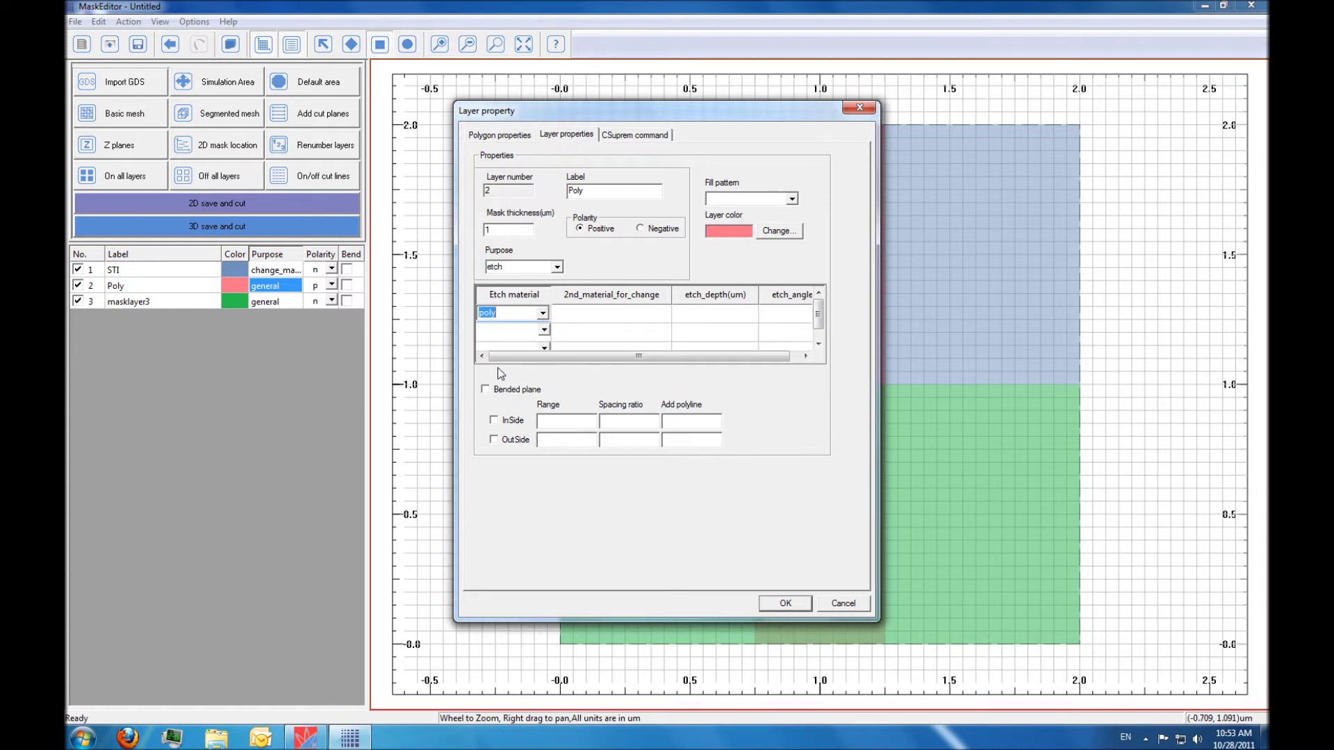
{"action": "left_click", "coordinate": [716, 317]}
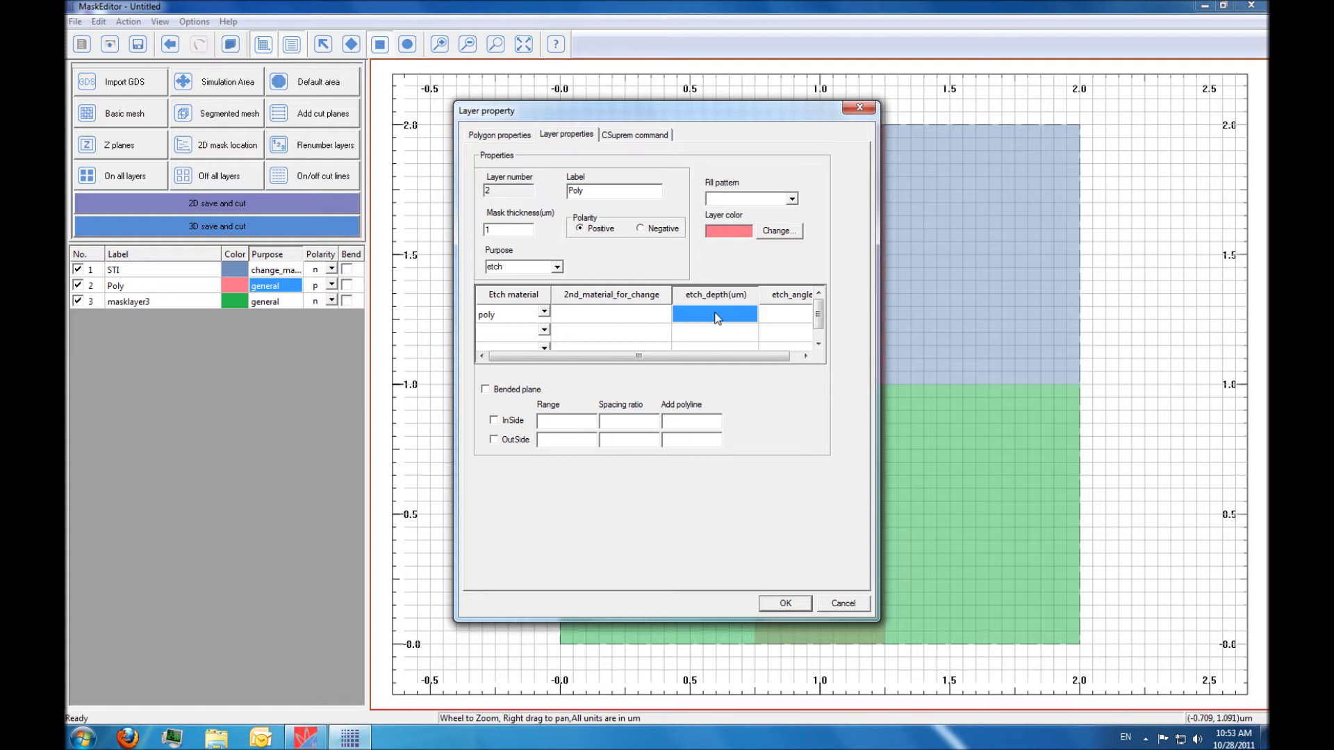
{"action": "left_click", "coordinate": [716, 316]}
{"action": "type", "text": "0.2"}
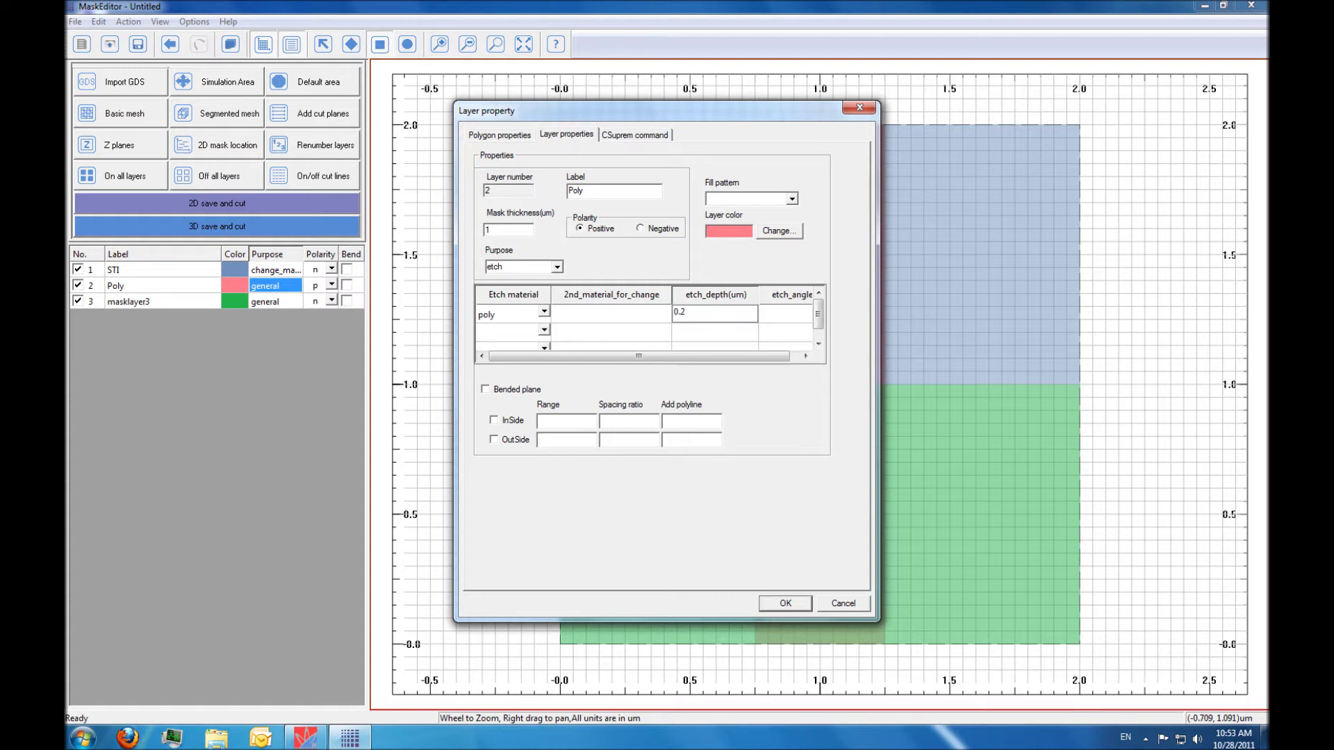
Add oxide as Poly's second etch material with an etch depth of 0.011 um, and apply the layer properties.
{"action": "left_click", "coordinate": [544, 332]}
{"action": "left_click", "coordinate": [545, 333]}
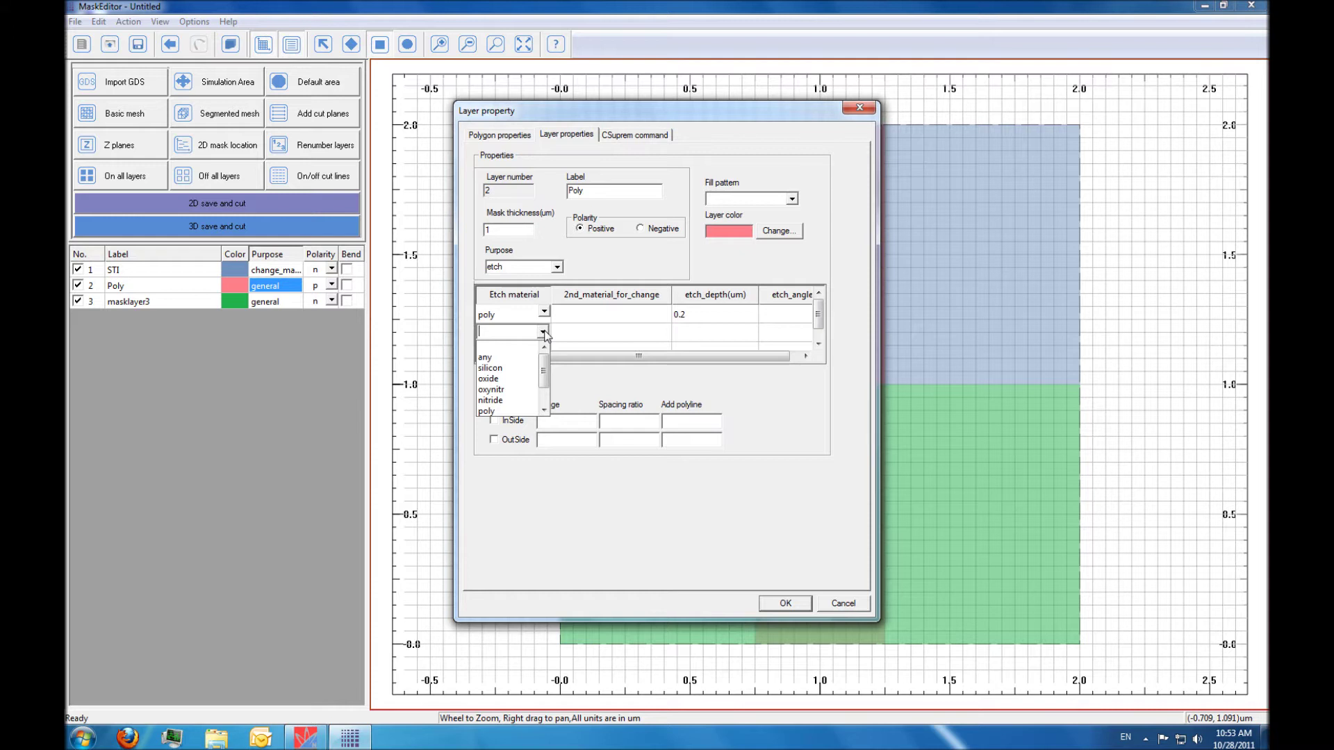
{"action": "left_click", "coordinate": [500, 369]}
{"action": "left_click", "coordinate": [706, 328]}
{"action": "type", "text": "0."}
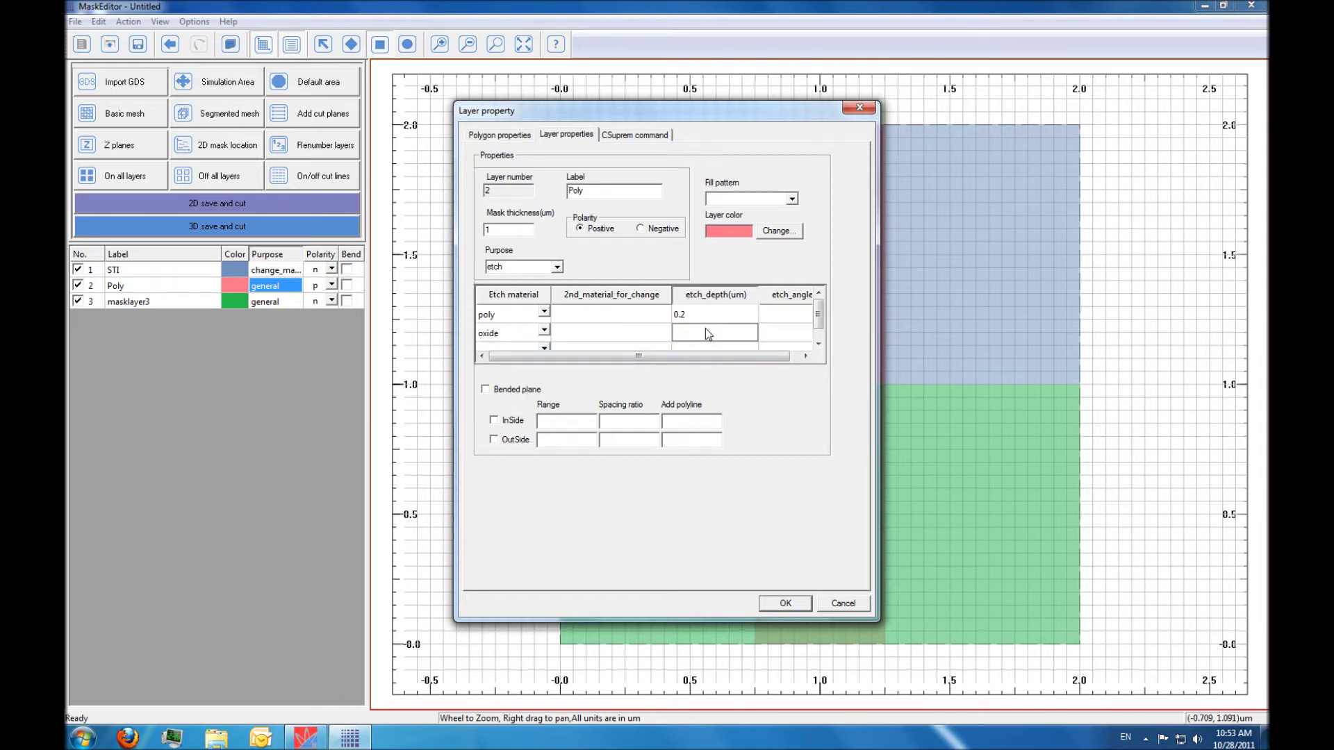
{"action": "type", "text": "011"}
{"action": "left_click", "coordinate": [786, 602]}
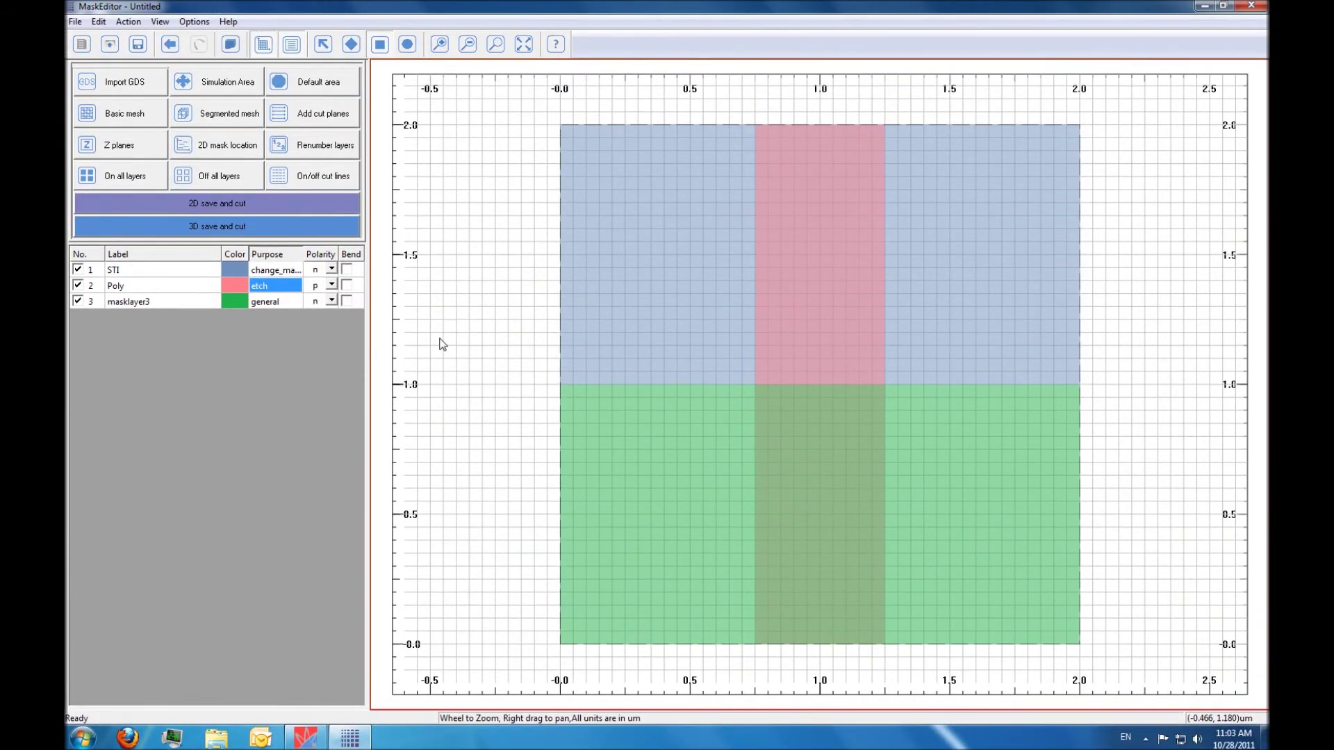
Rename masklayer3 as sdimplant and open its CSuprem command settings.
{"action": "double_click", "coordinate": [157, 303]}
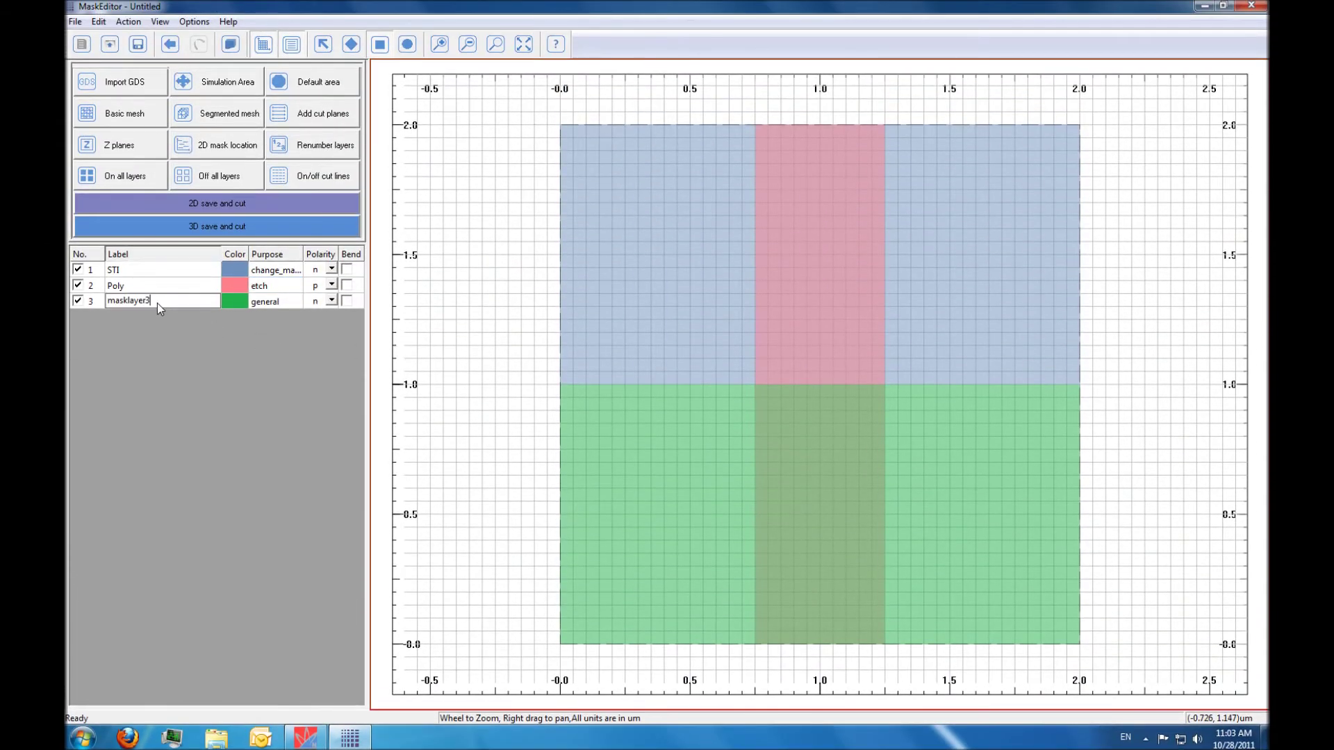
{"action": "type", "text": "ddimplant"}
{"action": "left_click", "coordinate": [277, 303]}
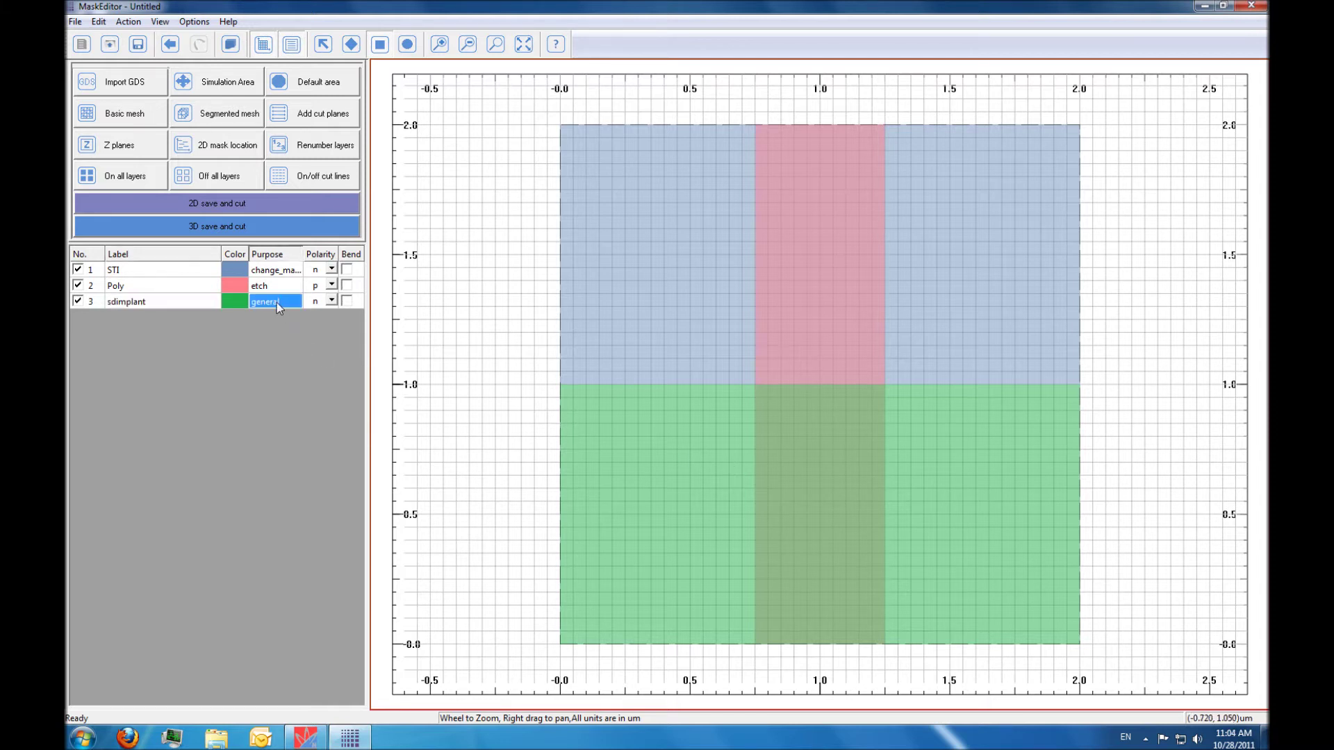
{"action": "double_click", "coordinate": [276, 302]}
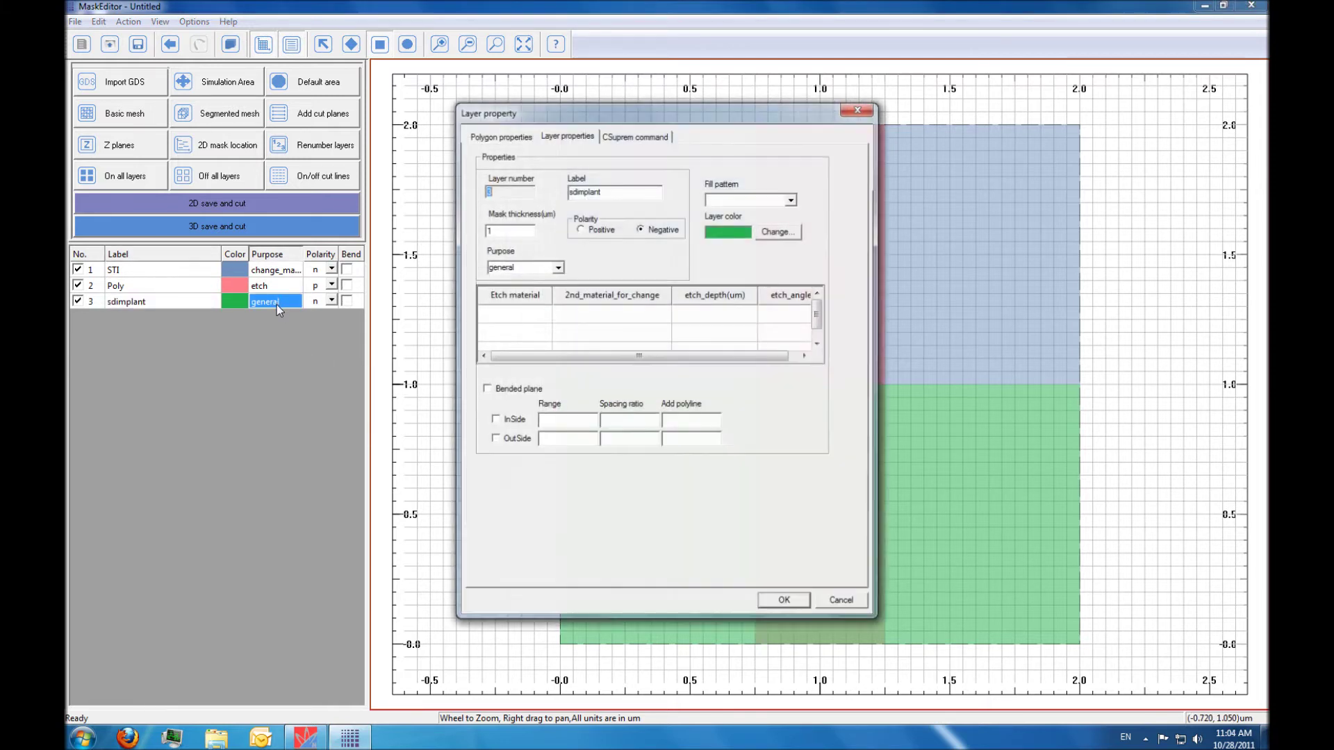
{"action": "left_click", "coordinate": [513, 230]}
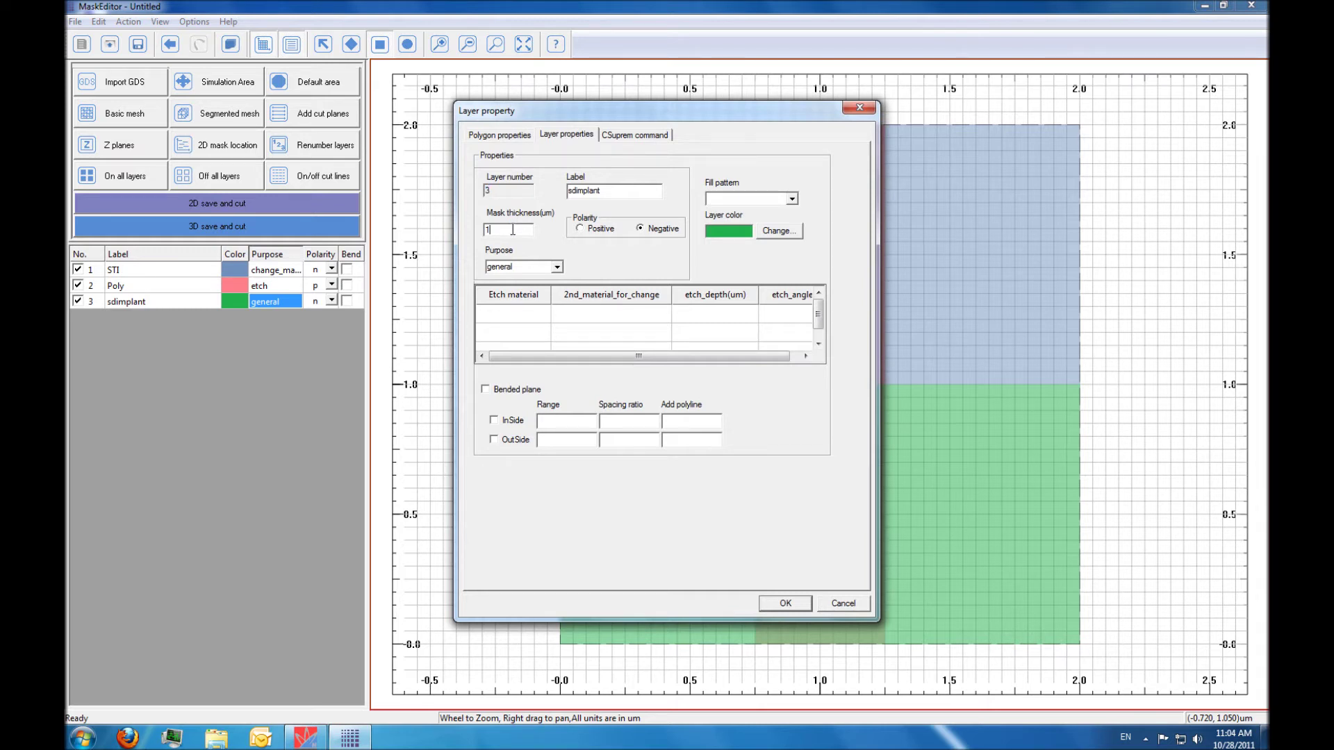
{"action": "left_click", "coordinate": [631, 137]}
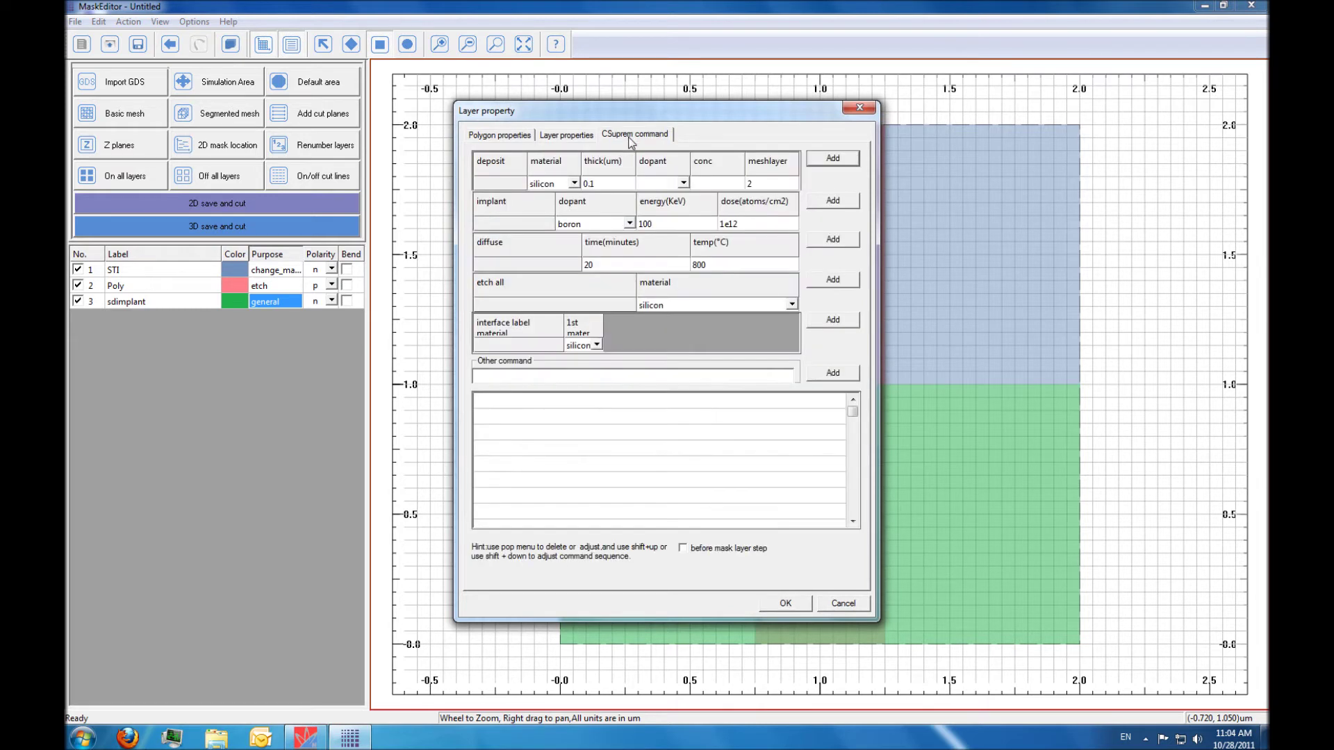
Add a phosphorus implant command to sdimplant with an energy of 20 keV and a dose of 5e13 atoms/cm2.
{"action": "left_click", "coordinate": [629, 224]}
{"action": "scroll", "coordinate": [595, 264], "scroll_direction": "up", "scroll_amount": 3}
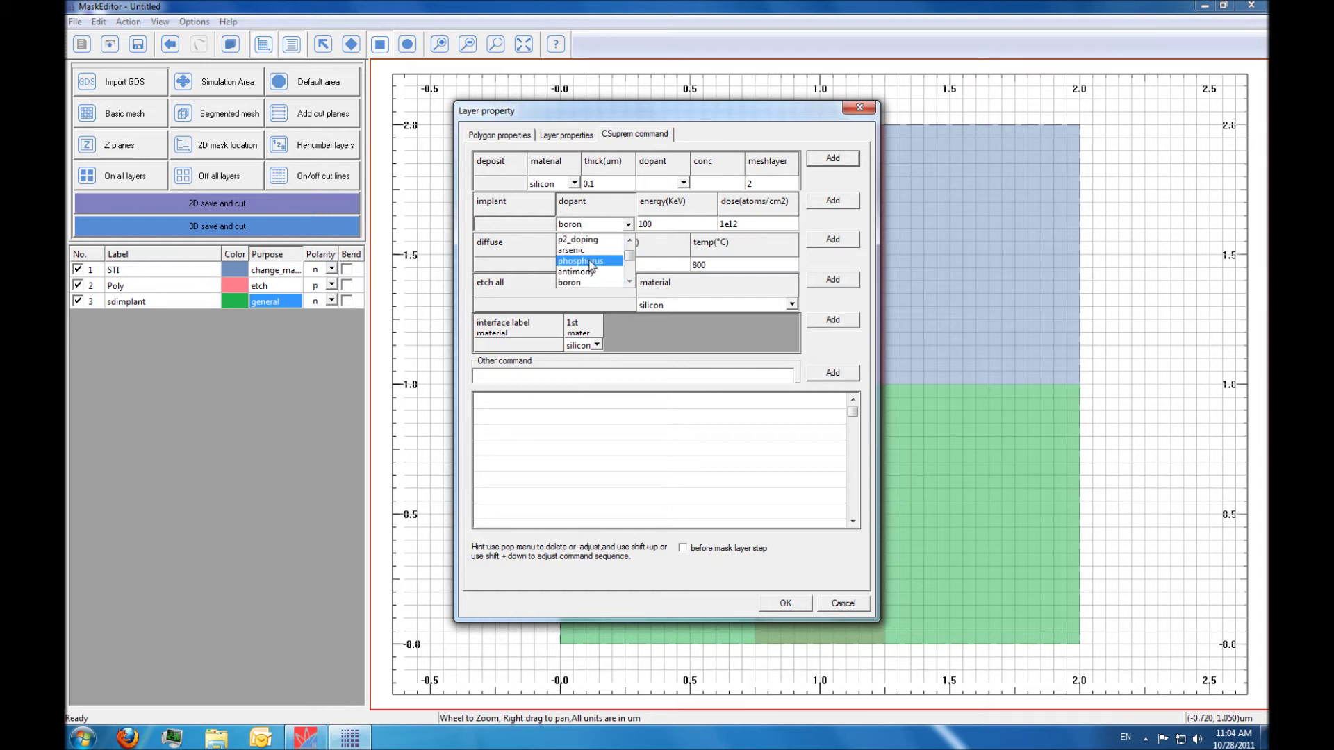
{"action": "left_click", "coordinate": [590, 262]}
{"action": "key", "text": "Tab"}
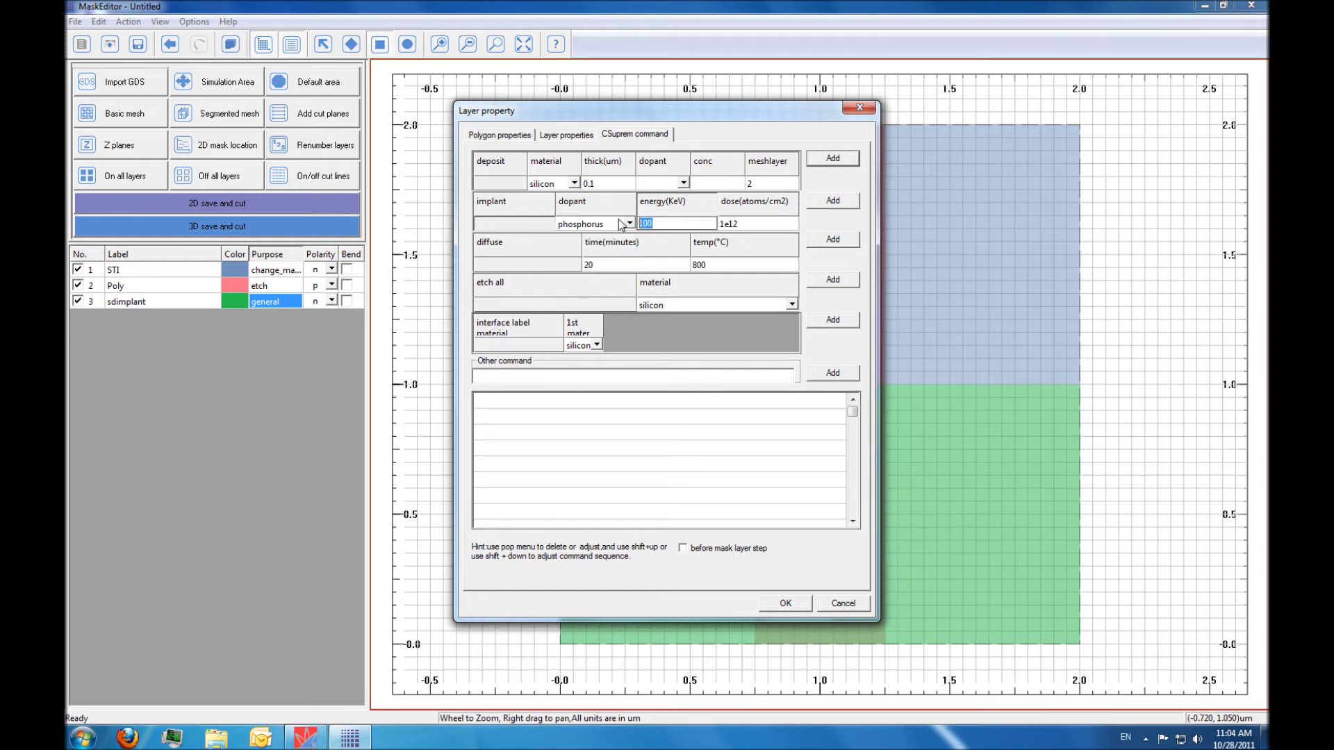
{"action": "type", "text": "20"}
{"action": "left_click", "coordinate": [748, 225]}
{"action": "left_click_drag", "start_coordinate": [748, 224], "coordinate": [715, 222]}
{"action": "type", "text": "5e13"}
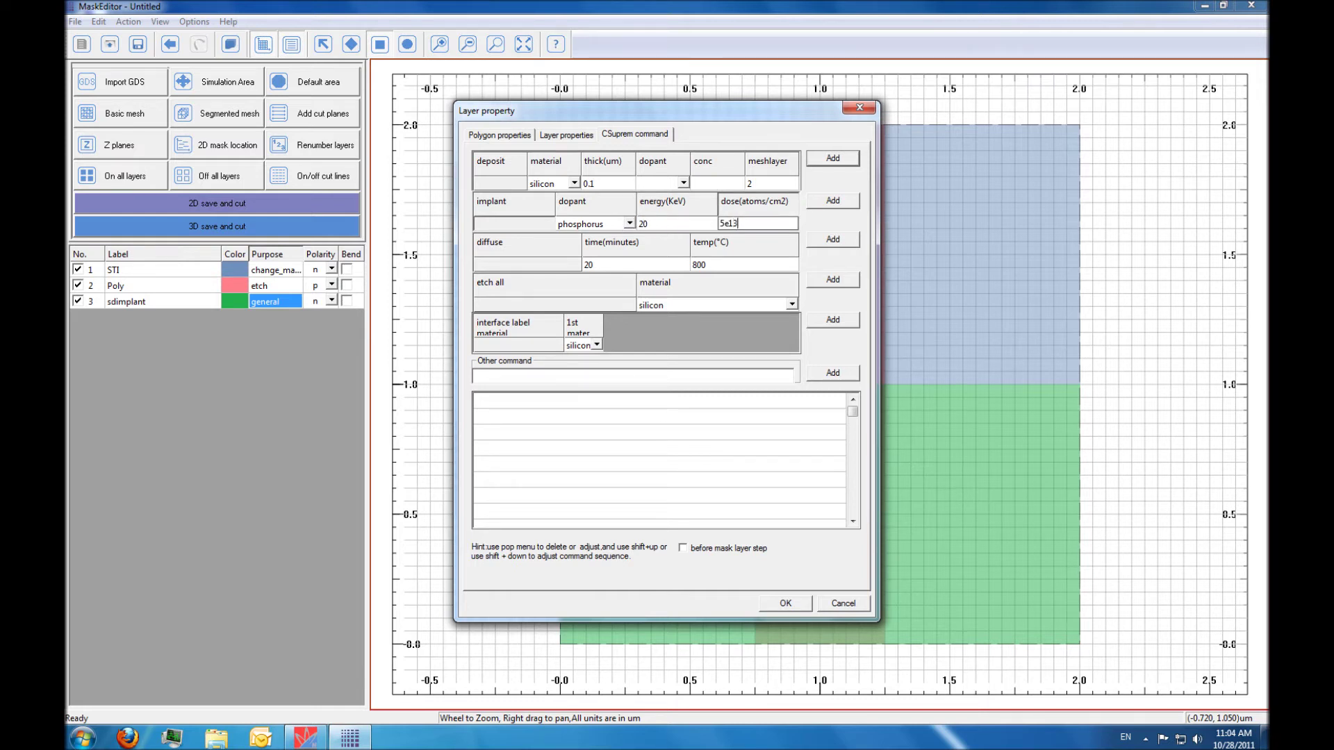
{"action": "left_click", "coordinate": [827, 202]}
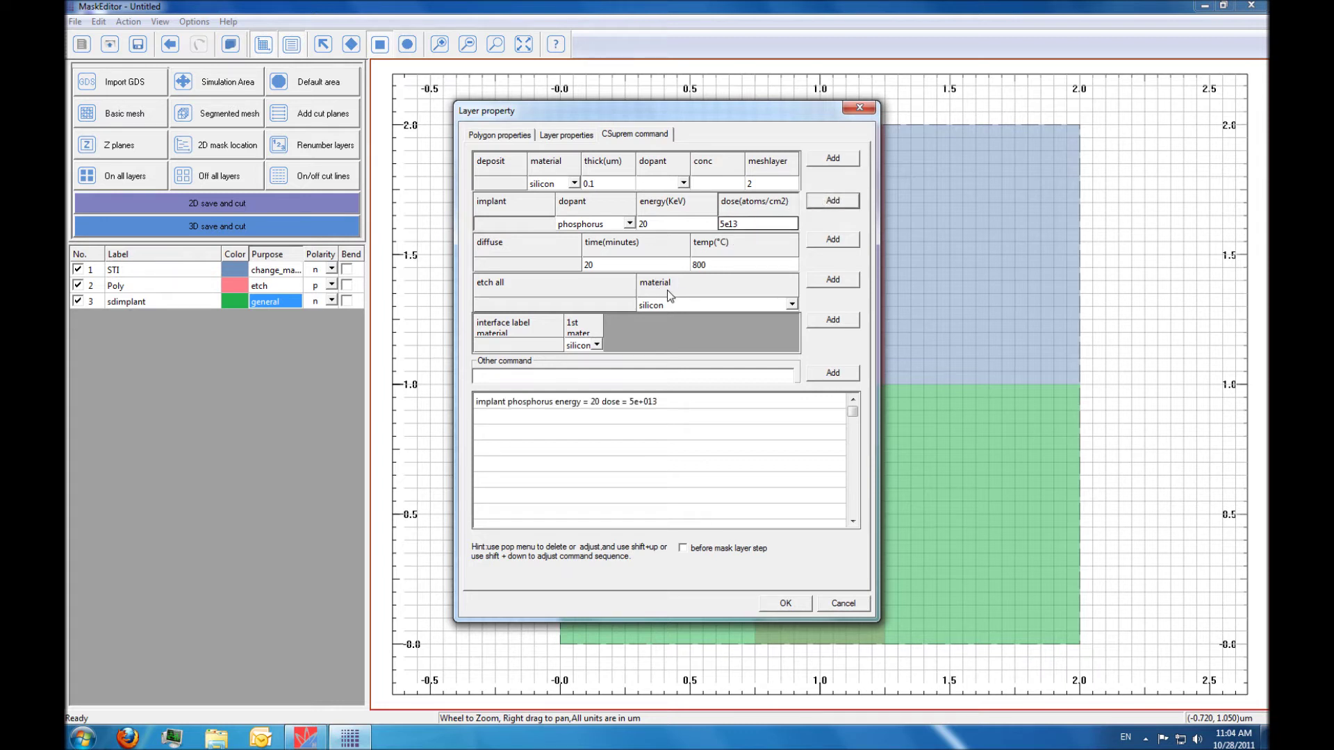
Add a command to sdimplant that etches all photores material.
{"action": "left_click", "coordinate": [792, 306]}
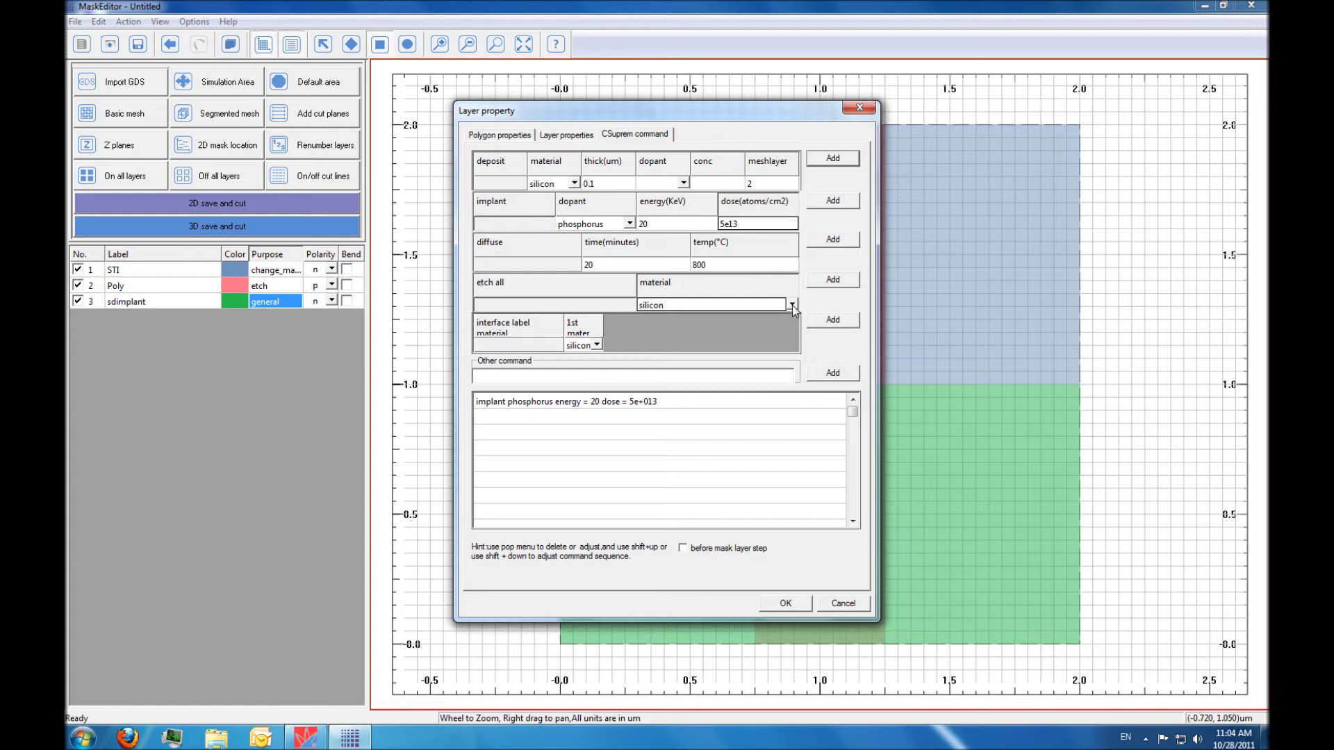
{"action": "left_click", "coordinate": [792, 306]}
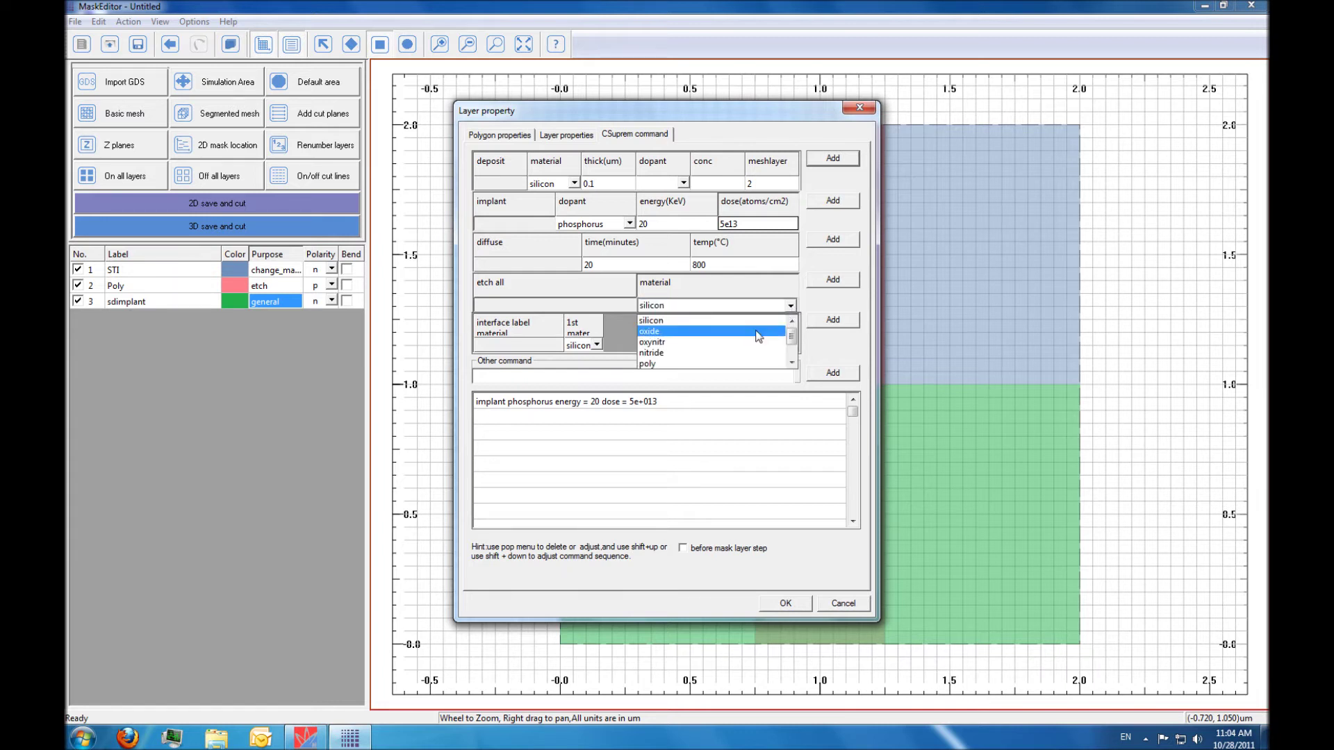
{"action": "scroll", "coordinate": [714, 348], "scroll_direction": "down", "scroll_amount": 1}
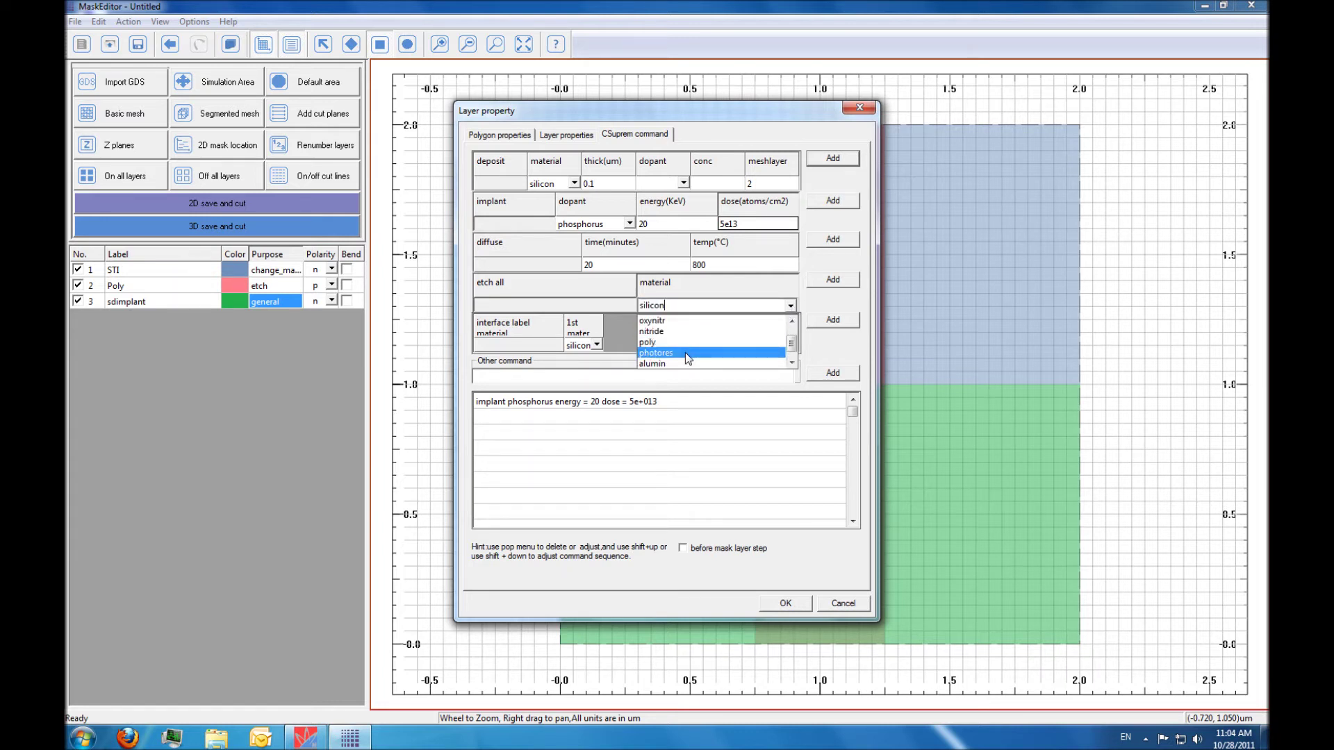
{"action": "left_click", "coordinate": [688, 353]}
{"action": "left_click", "coordinate": [830, 281]}
Add a diffuse command to sdimplant with a time of 15 minutes and a temperature of 950 °C.
{"action": "left_click", "coordinate": [616, 266]}
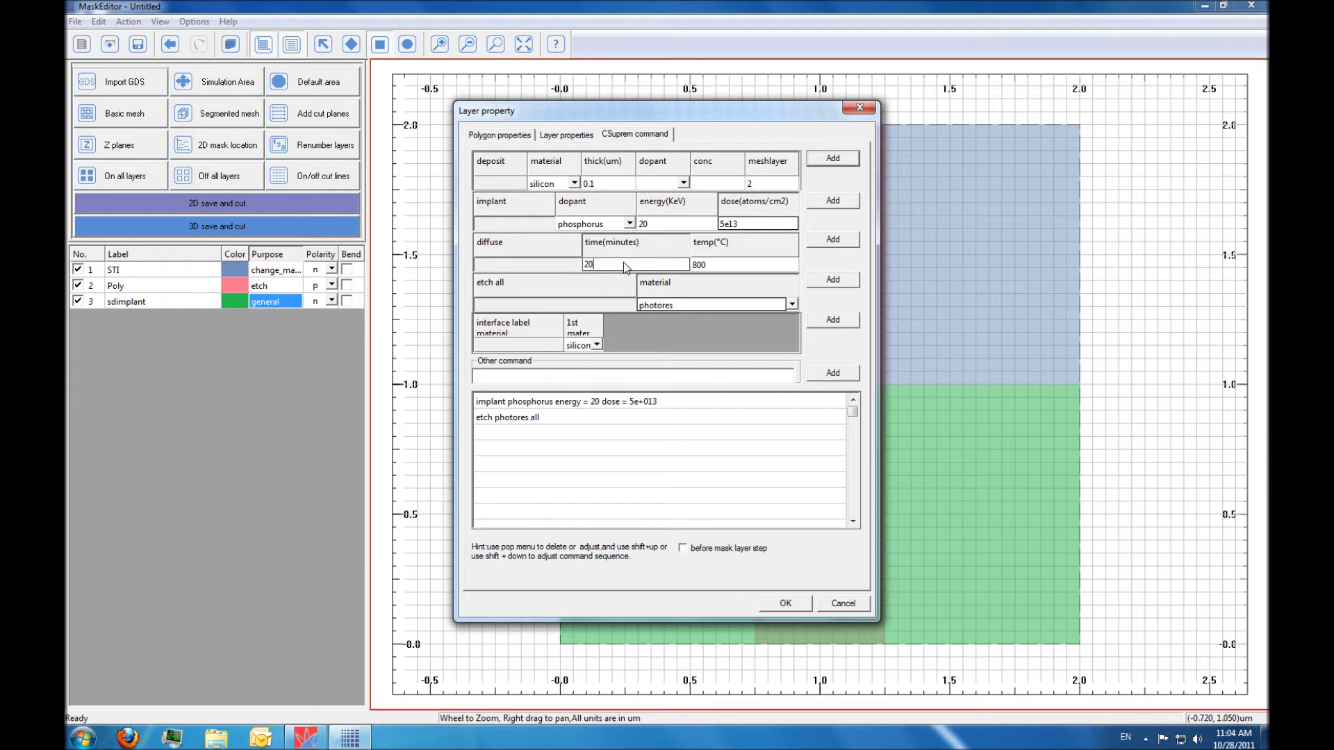
{"action": "double_click", "coordinate": [590, 265]}
{"action": "type", "text": "15"}
{"action": "double_click", "coordinate": [707, 264]}
{"action": "type", "text": "9"}
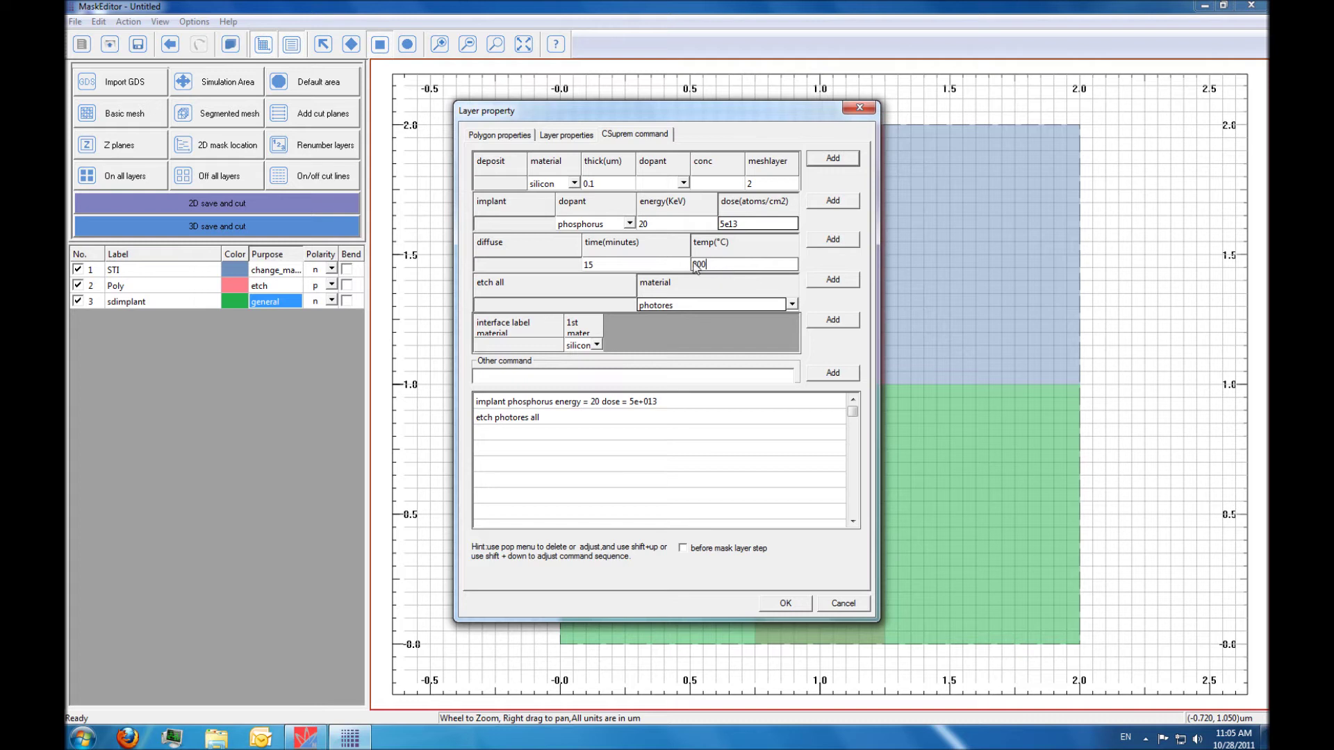
{"action": "type", "text": "50"}
{"action": "left_click", "coordinate": [834, 239]}
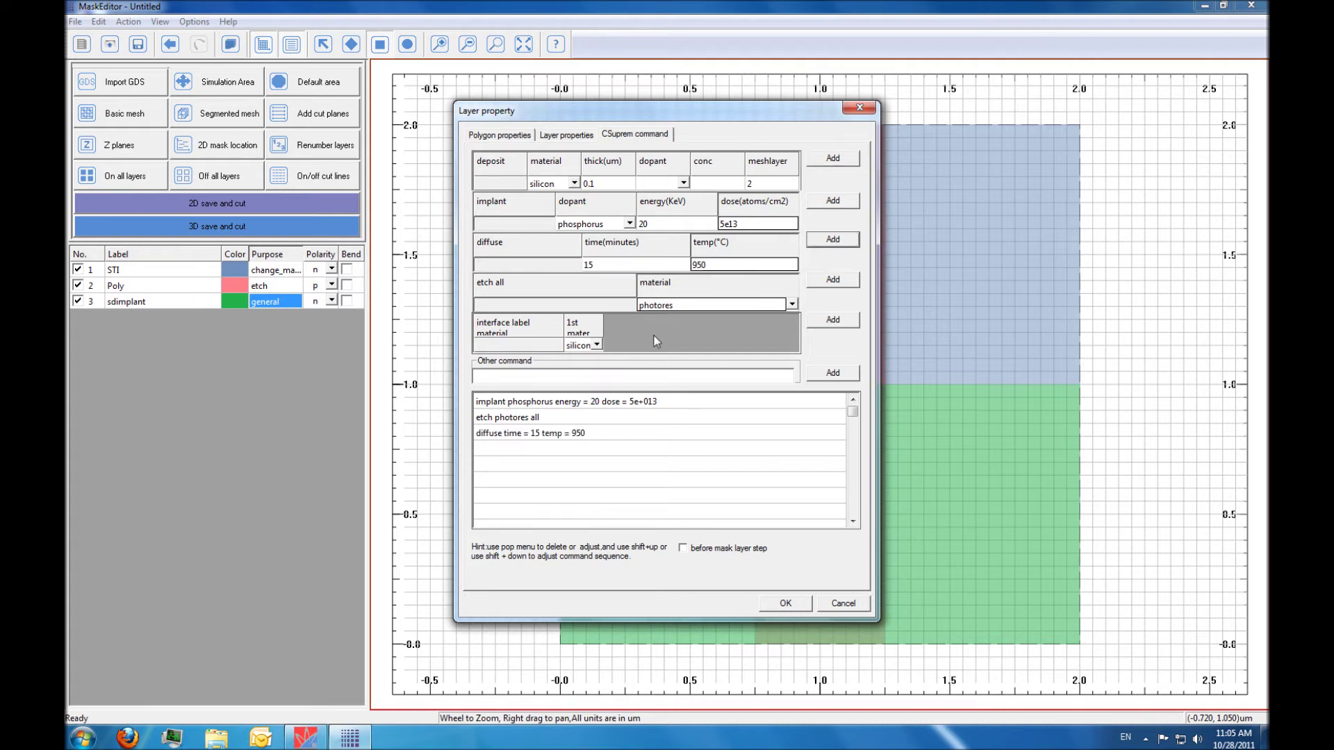
Add a 0.2 um nitride deposit with meshlayer 2 to sdimplant, followed by the custom command "etch nitride dry thick=0.2".
{"action": "left_click", "coordinate": [575, 184]}
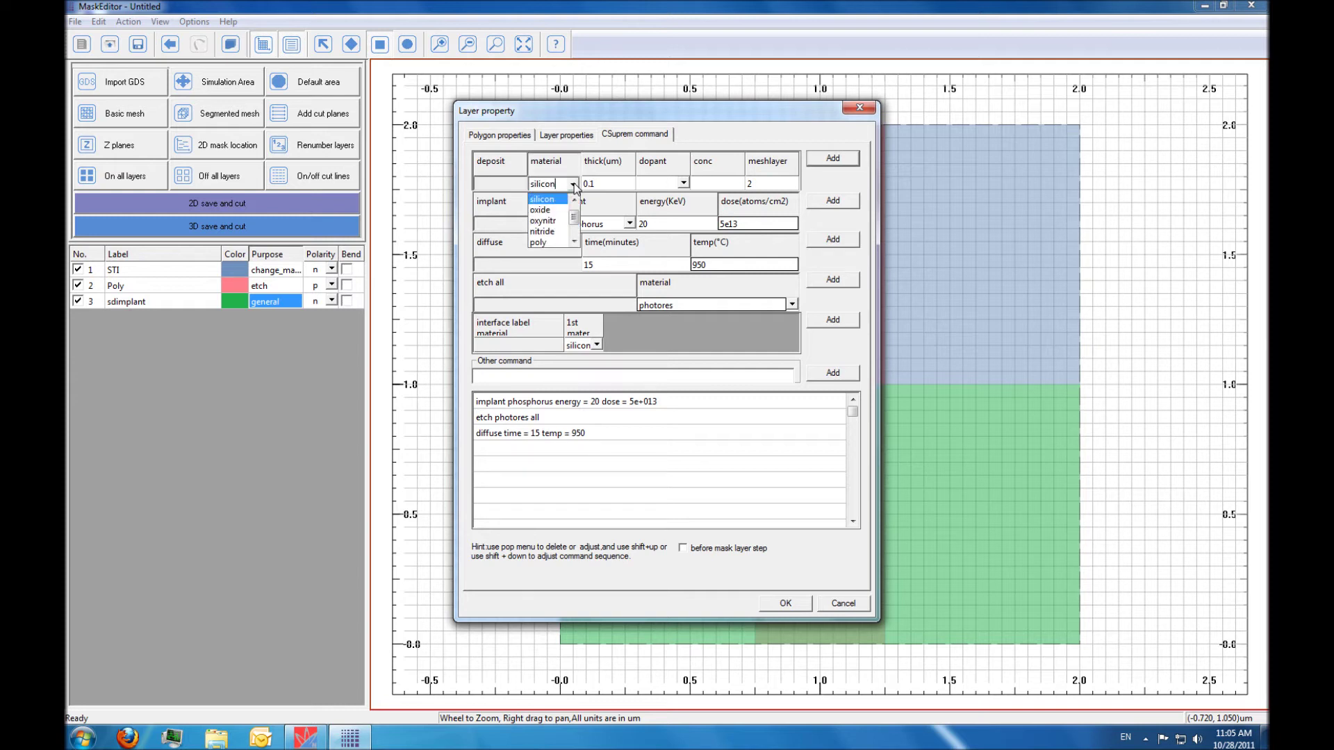
{"action": "left_click", "coordinate": [542, 232]}
{"action": "left_click", "coordinate": [594, 185]}
{"action": "key", "text": "BackSpace"}
{"action": "type", "text": "2"}
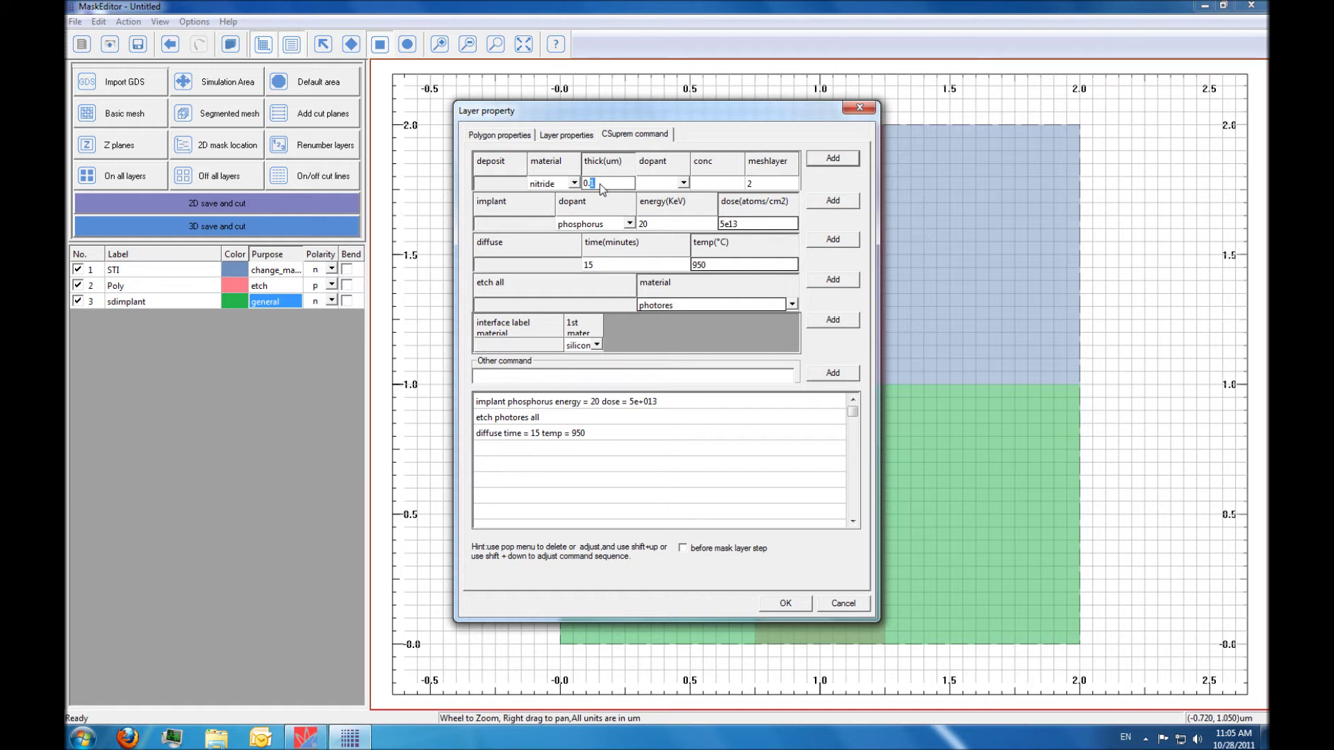
{"action": "left_click", "coordinate": [843, 160]}
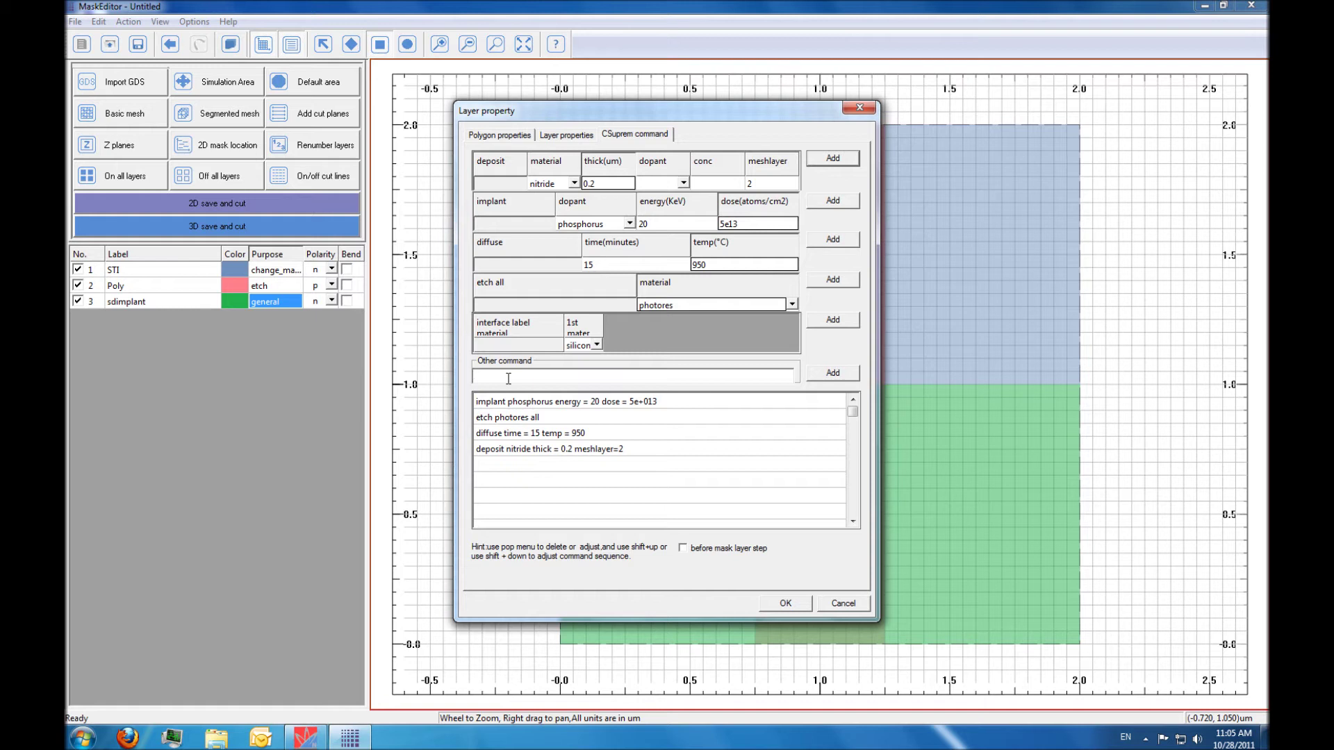
{"action": "type", "text": "etch nitride dry thick=0.2"}
{"action": "left_click", "coordinate": [838, 374]}
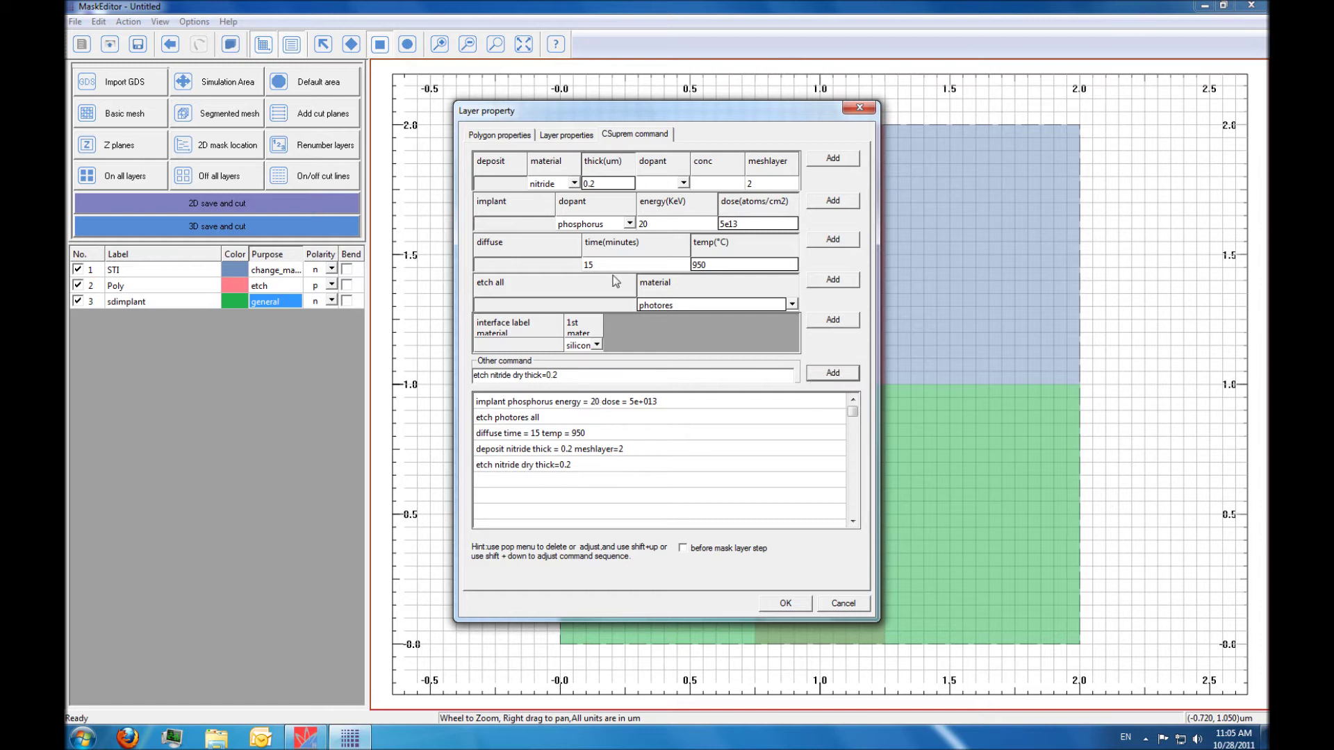
Add an arsenic implant command to sdimplant with an energy of 40 keV and a dose of 2e15 atoms/cm2.
{"action": "left_click", "coordinate": [628, 224]}
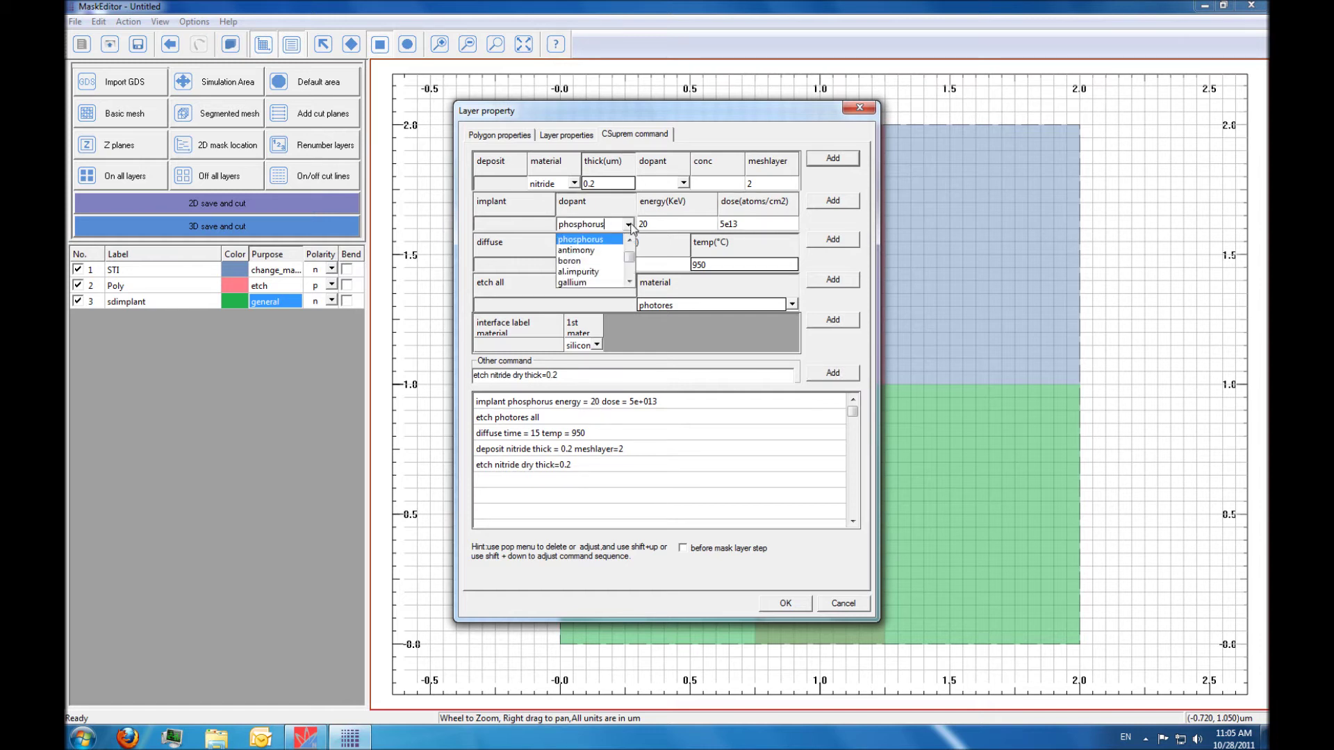
{"action": "scroll", "coordinate": [598, 260], "scroll_direction": "down", "scroll_amount": 2}
{"action": "left_click", "coordinate": [600, 266]}
{"action": "left_click", "coordinate": [665, 226]}
{"action": "double_click", "coordinate": [643, 225]}
{"action": "type", "text": "40"}
{"action": "left_click", "coordinate": [751, 224]}
{"action": "double_click", "coordinate": [726, 223]}
{"action": "type", "text": "2e15"}
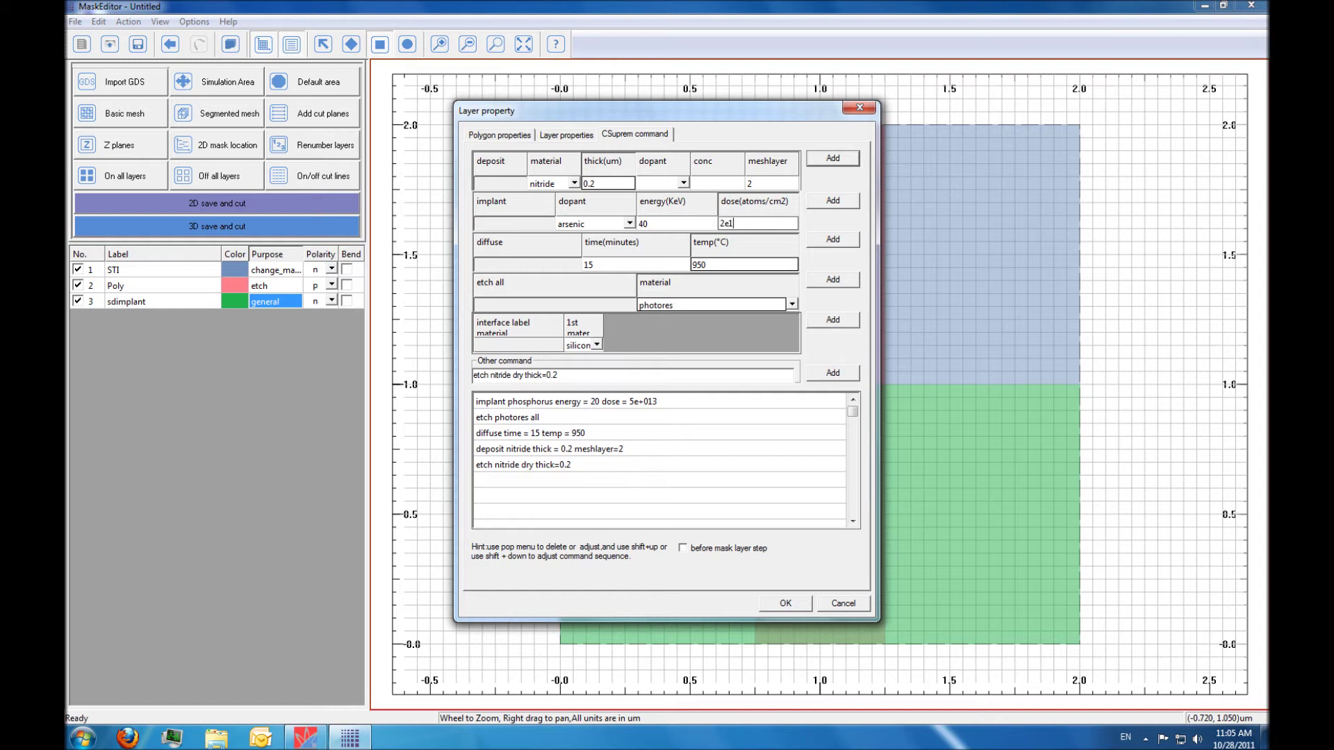
{"action": "left_click", "coordinate": [837, 202]}
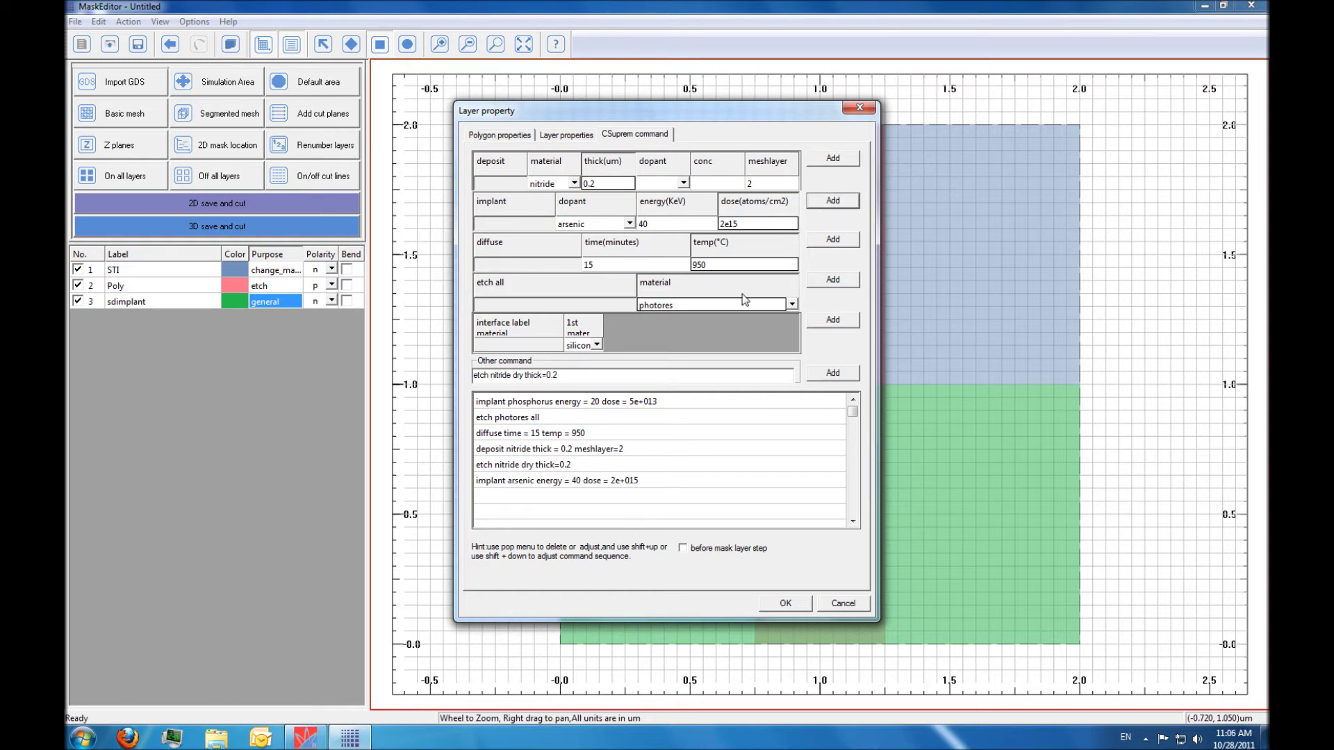
Add a second diffuse command to sdimplant, lasting 10 minutes at 950 °C.
{"action": "left_click", "coordinate": [614, 269]}
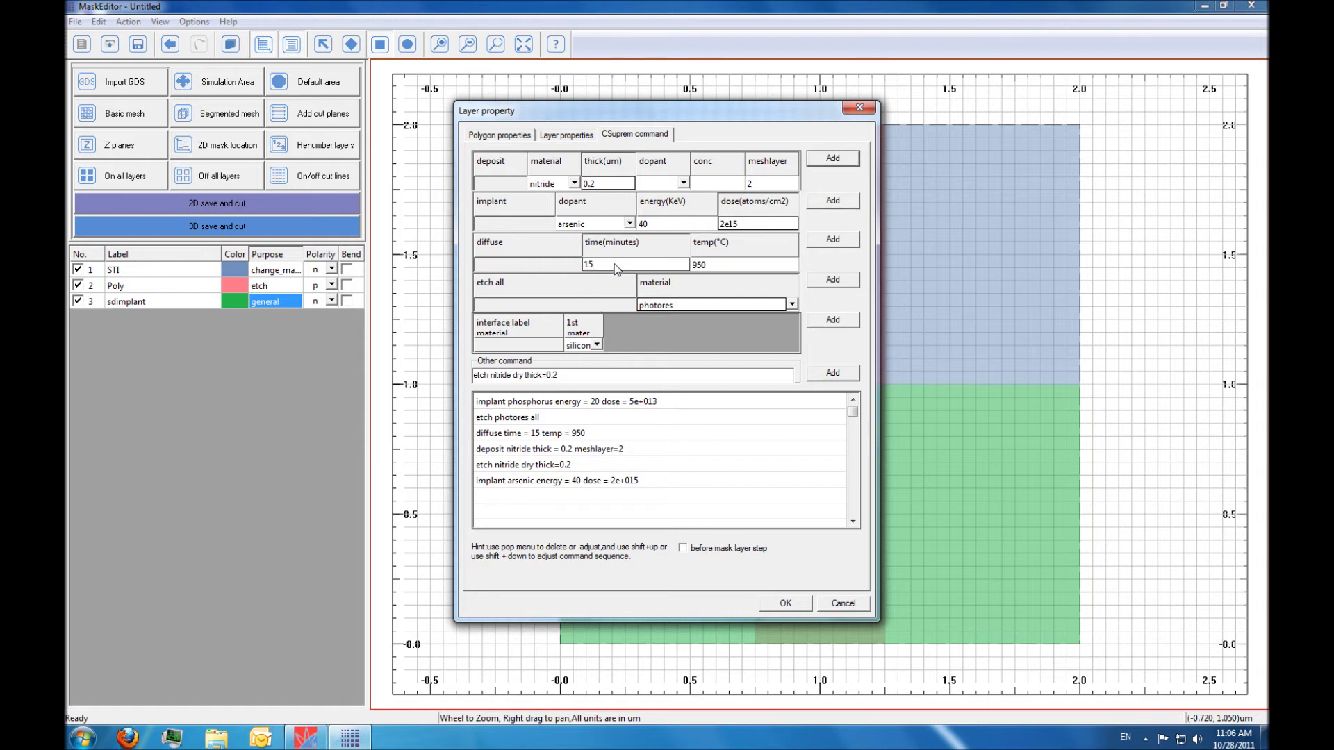
{"action": "double_click", "coordinate": [612, 266]}
{"action": "type", "text": "10"}
{"action": "left_click", "coordinate": [831, 239]}
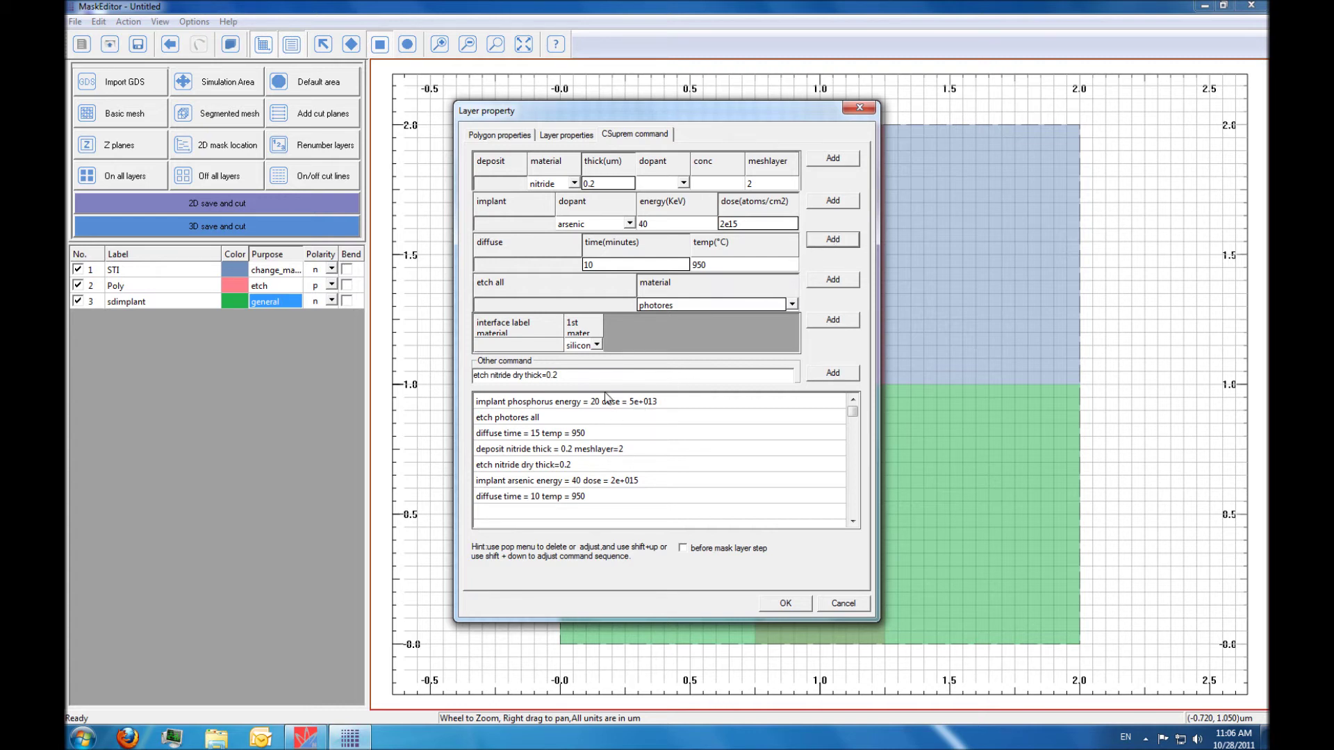
Add the custom command "regrid refine log10.change=5" to the end of the sdimplant process commands and accept the layer properties.
{"action": "left_click_drag", "start_coordinate": [561, 375], "coordinate": [452, 371]}
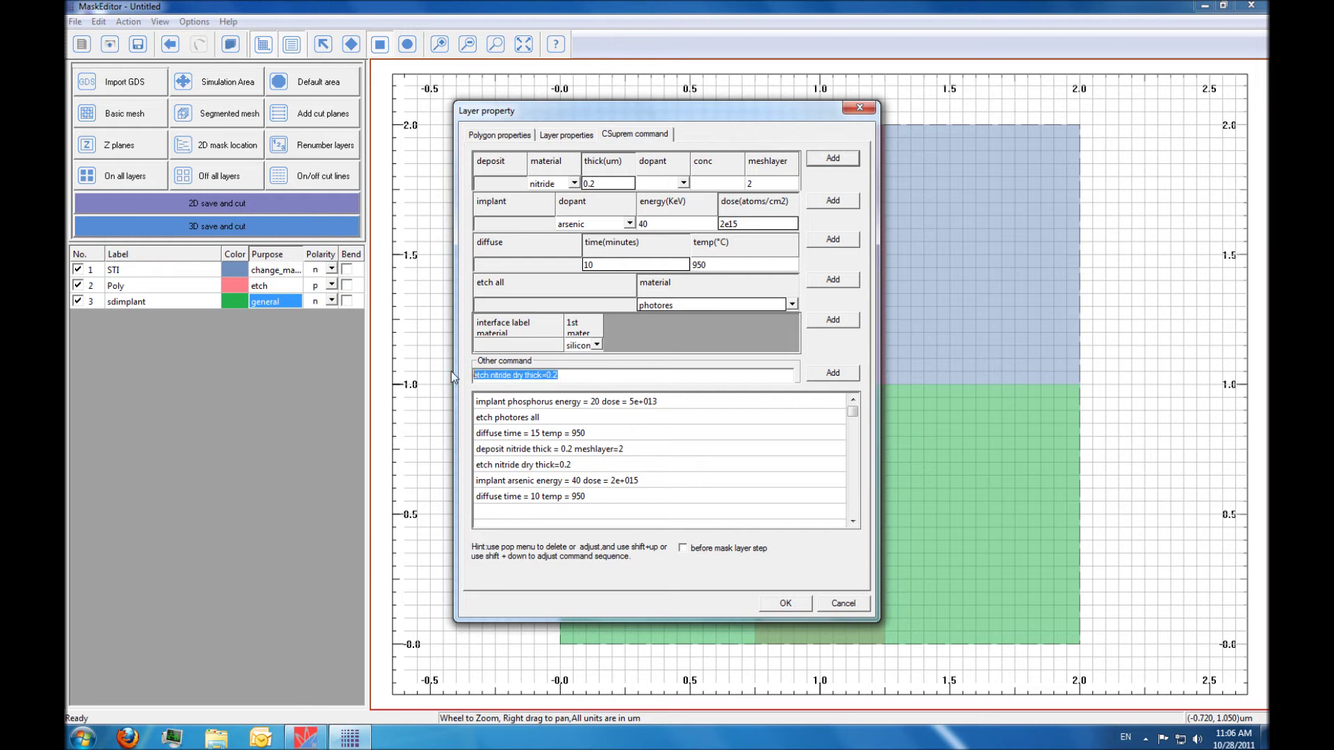
{"action": "type", "text": "regrid "}
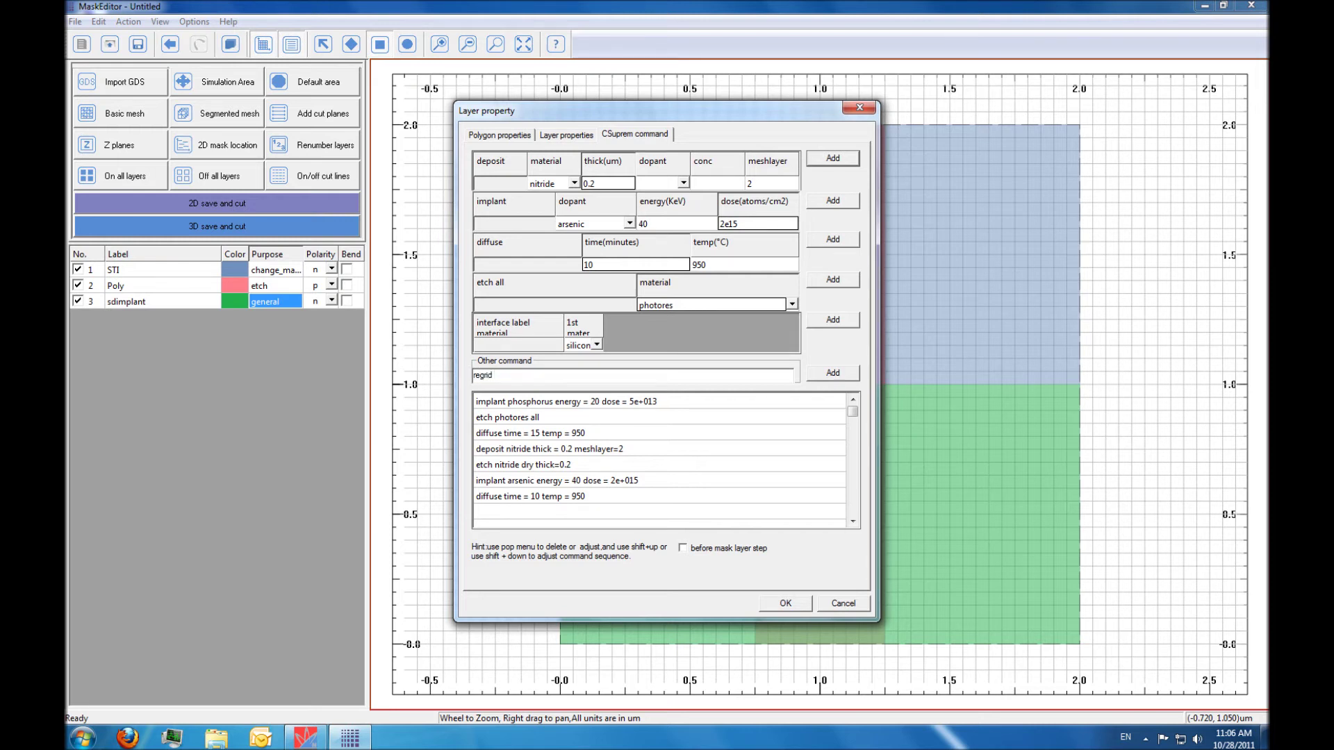
{"action": "type", "text": "refine log10.change=5"}
{"action": "left_click", "coordinate": [828, 375]}
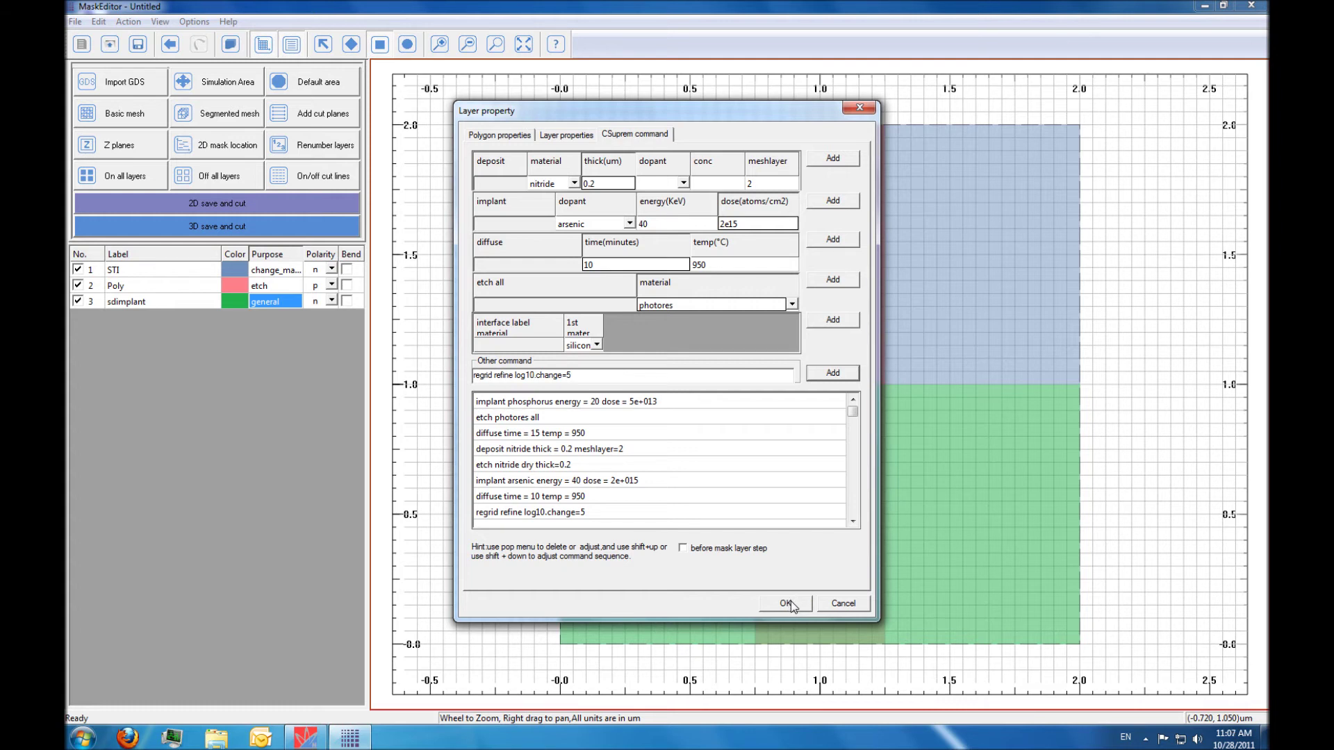
{"action": "left_click", "coordinate": [569, 136]}
{"action": "left_click", "coordinate": [783, 603]}
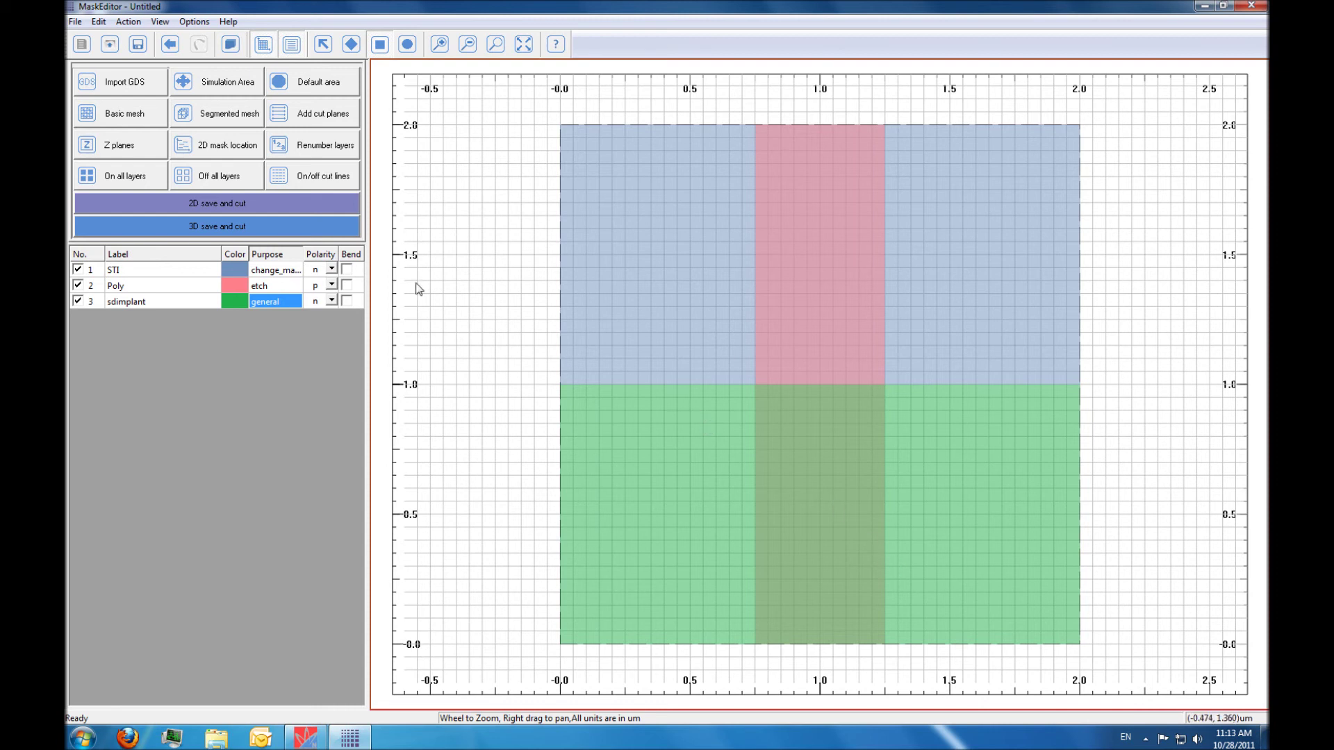
Set the substrate mesh to 30 x-direction and 20 y-direction lines, with a thickness of 1.5 um and densification at x-position 0.
{"action": "left_click", "coordinate": [125, 115]}
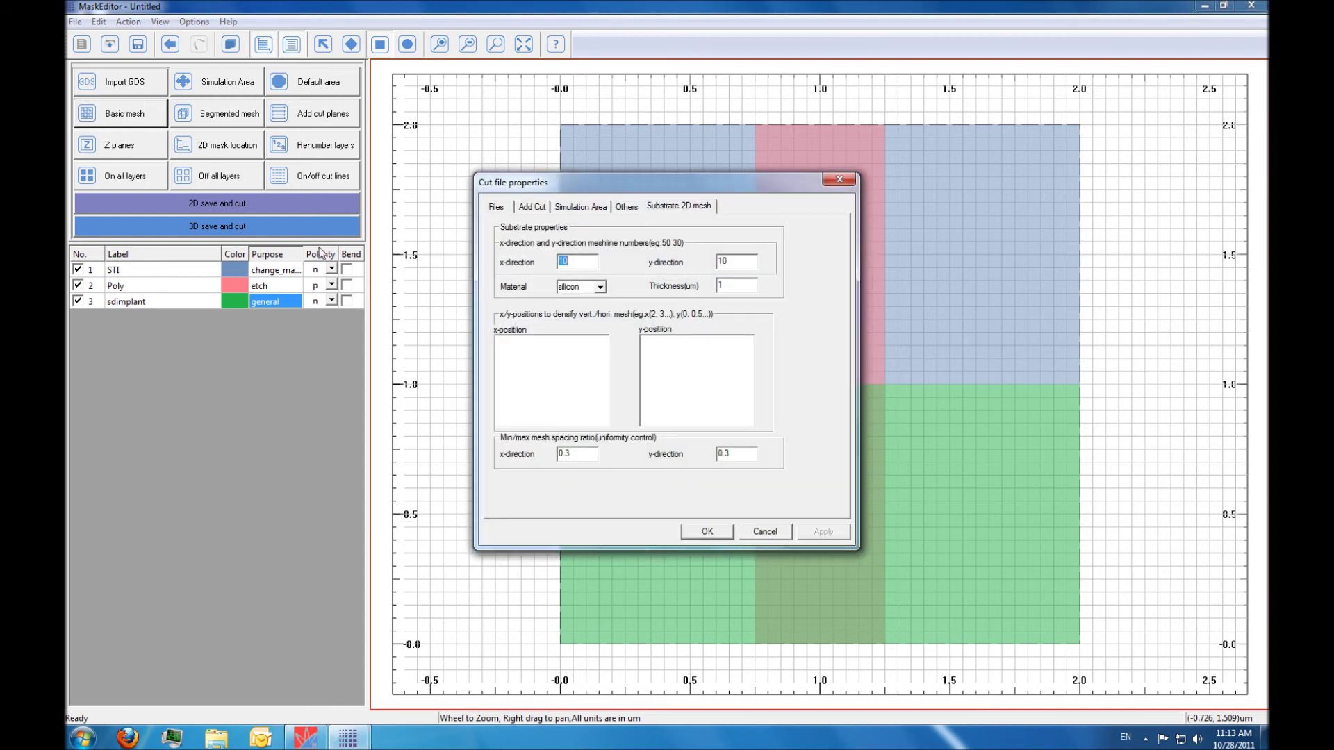
{"action": "double_click", "coordinate": [561, 262]}
{"action": "type", "text": "30"}
{"action": "double_click", "coordinate": [714, 263]}
{"action": "type", "text": "20"}
{"action": "left_click", "coordinate": [747, 289]}
{"action": "type", "text": ".5"}
{"action": "left_click", "coordinate": [566, 352]}
{"action": "type", "text": "0"}
{"action": "left_click", "coordinate": [703, 532]}
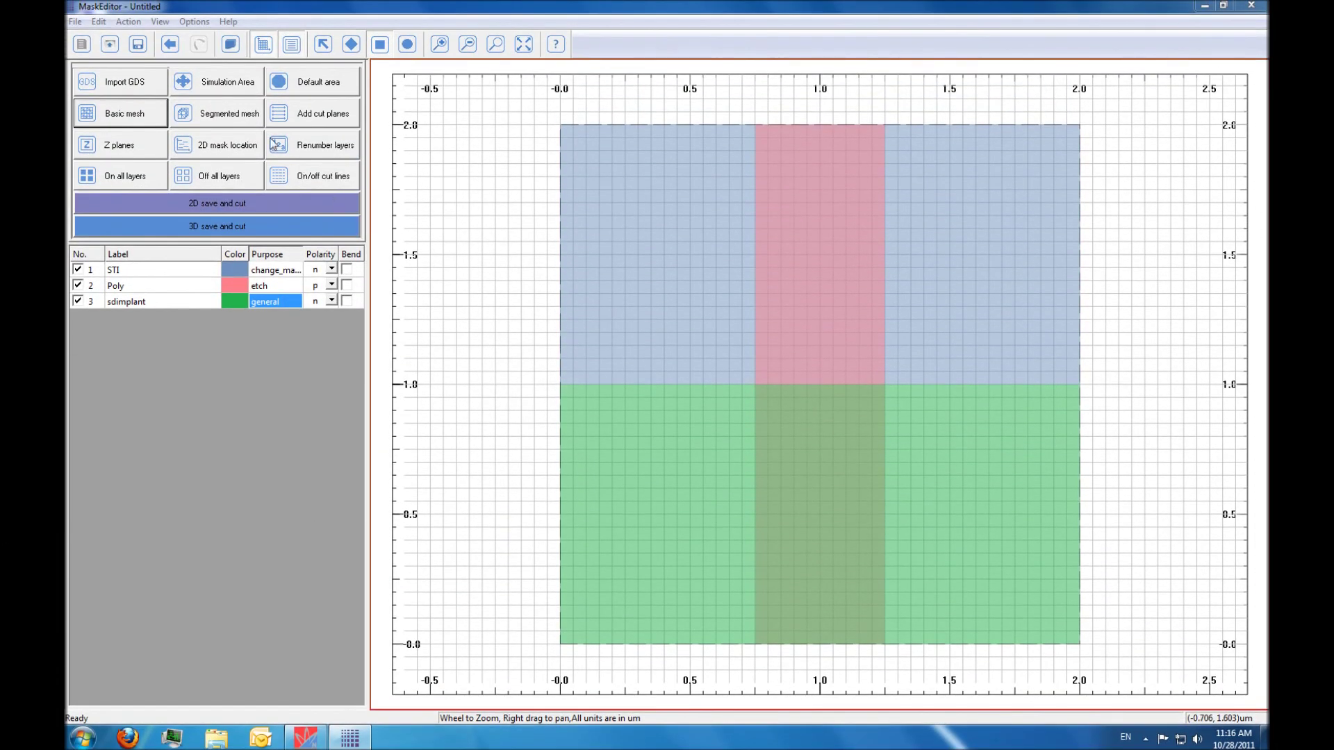
Save the mask layout as "mos" and generate its 3D cut files.
{"action": "left_click", "coordinate": [138, 46]}
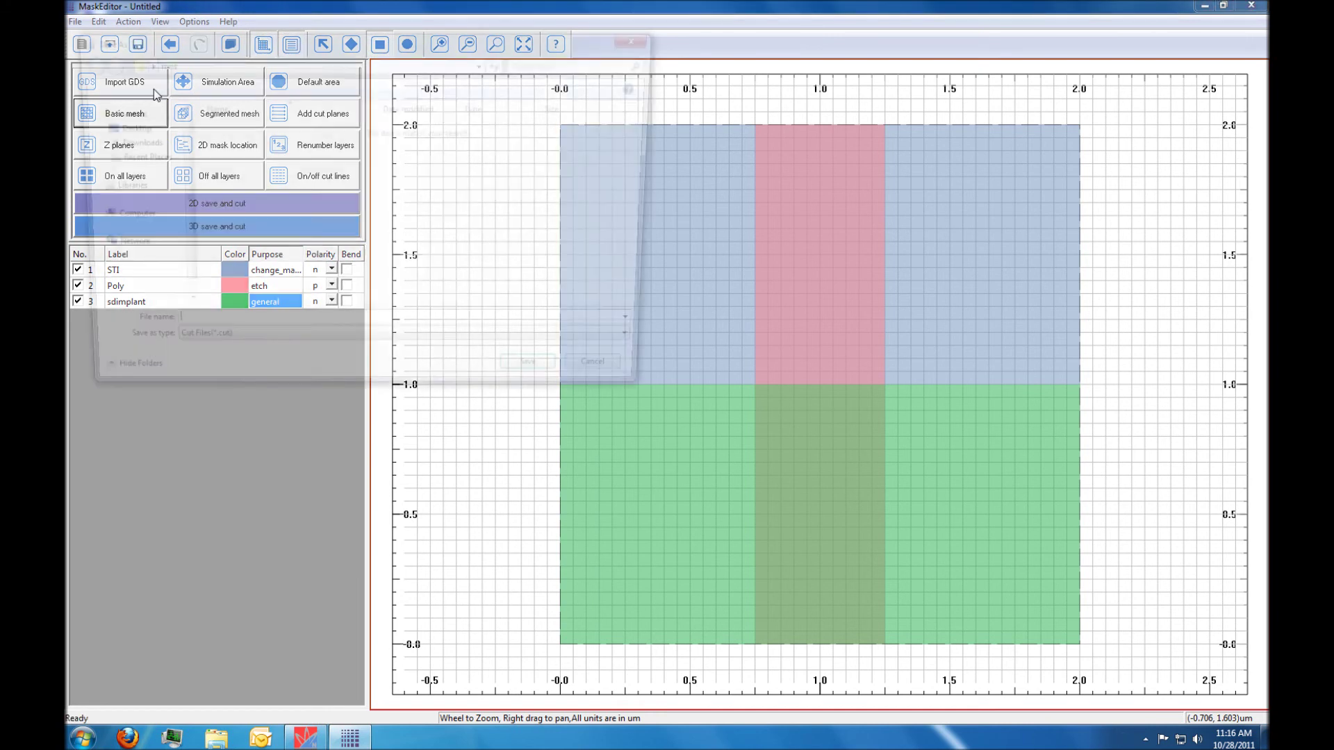
{"action": "type", "text": "mos"}
{"action": "left_click", "coordinate": [546, 383]}
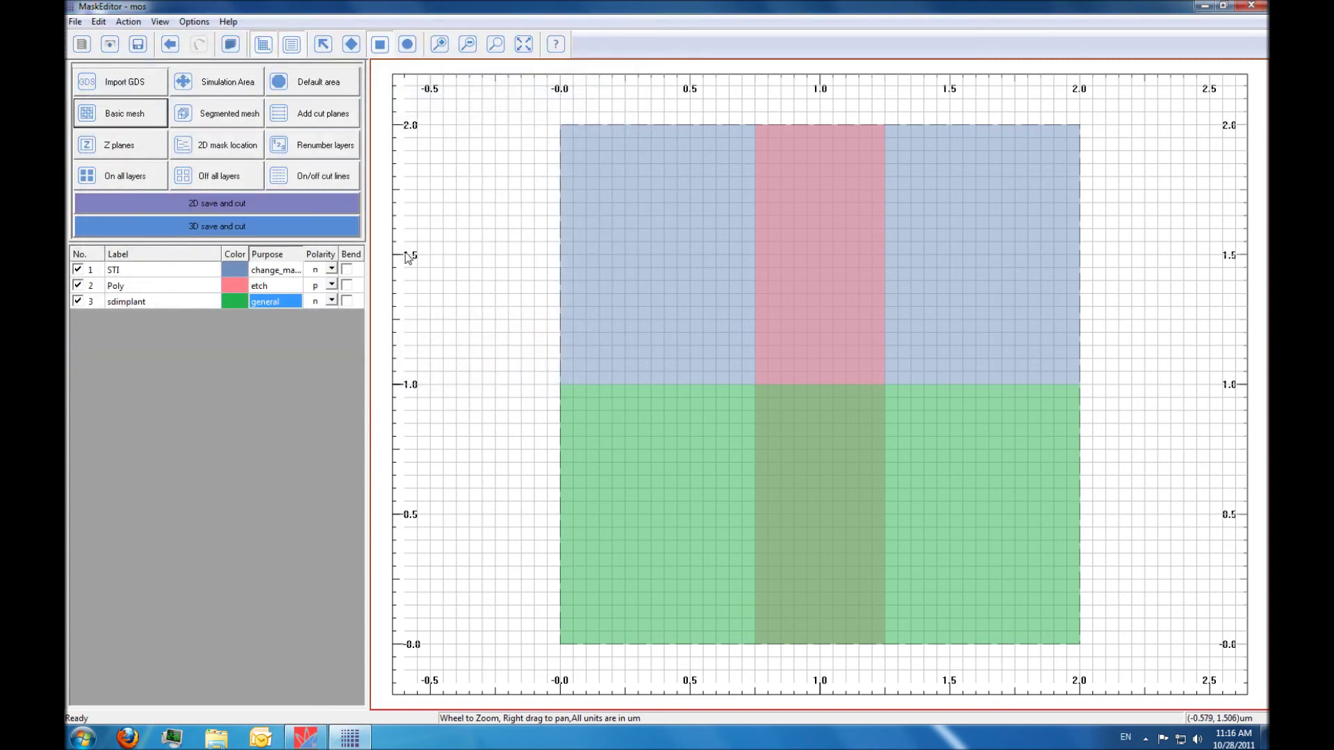
{"action": "left_click", "coordinate": [273, 229]}
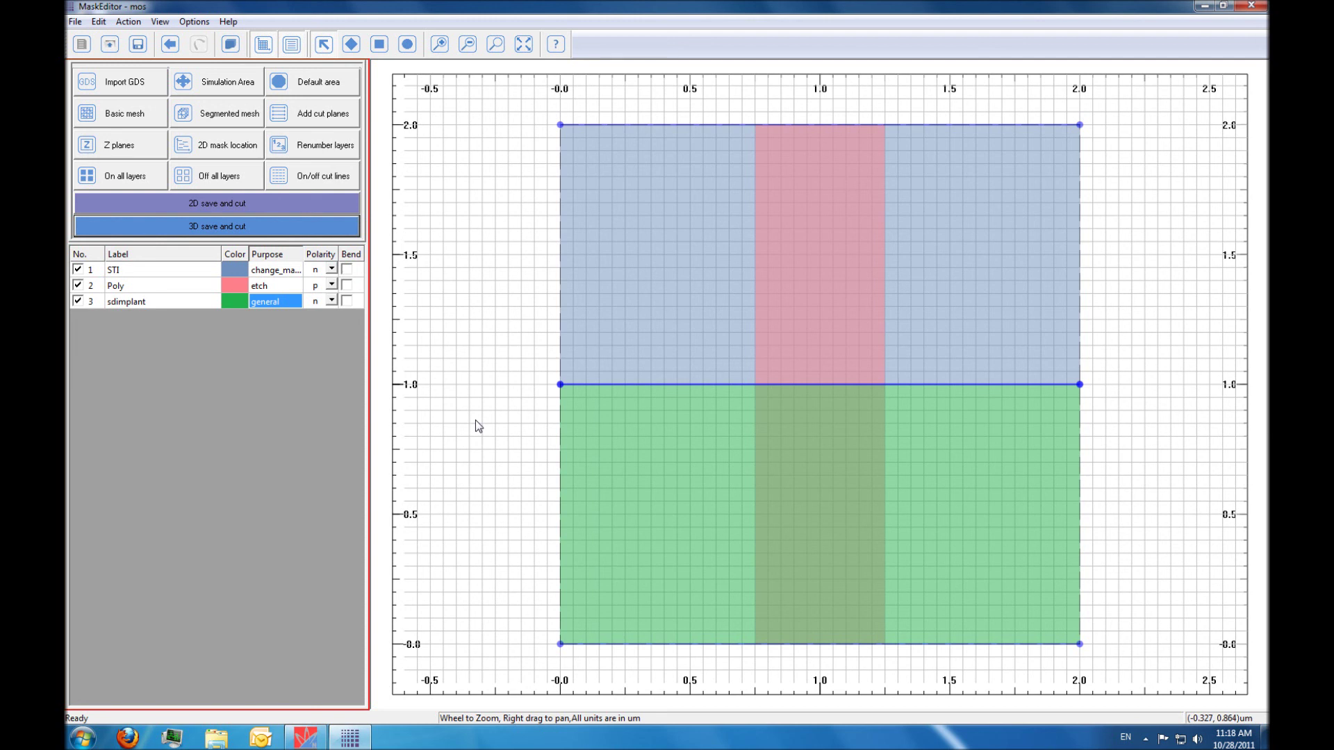
Switch to NovaTCAD, launch SimuCSuprem and open the main input file from the mos folder.
{"action": "left_click", "coordinate": [318, 736]}
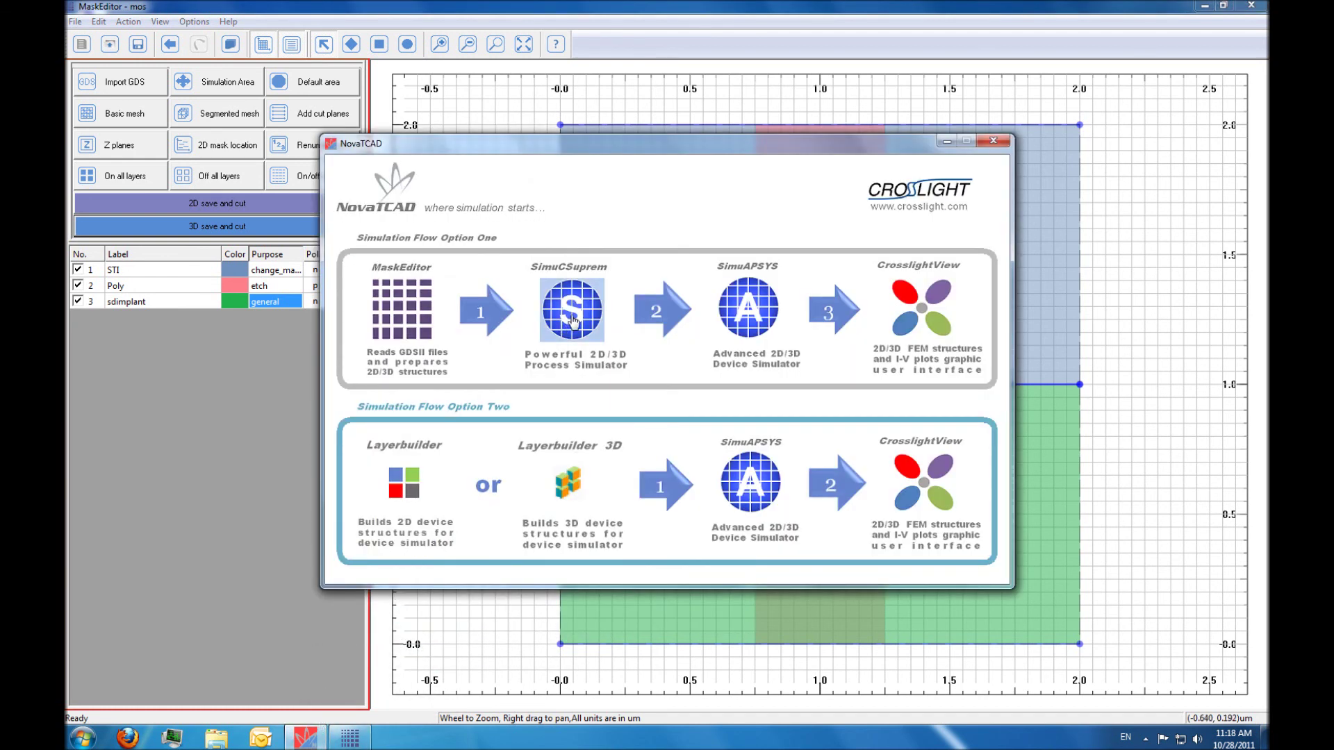
{"action": "left_click", "coordinate": [572, 311]}
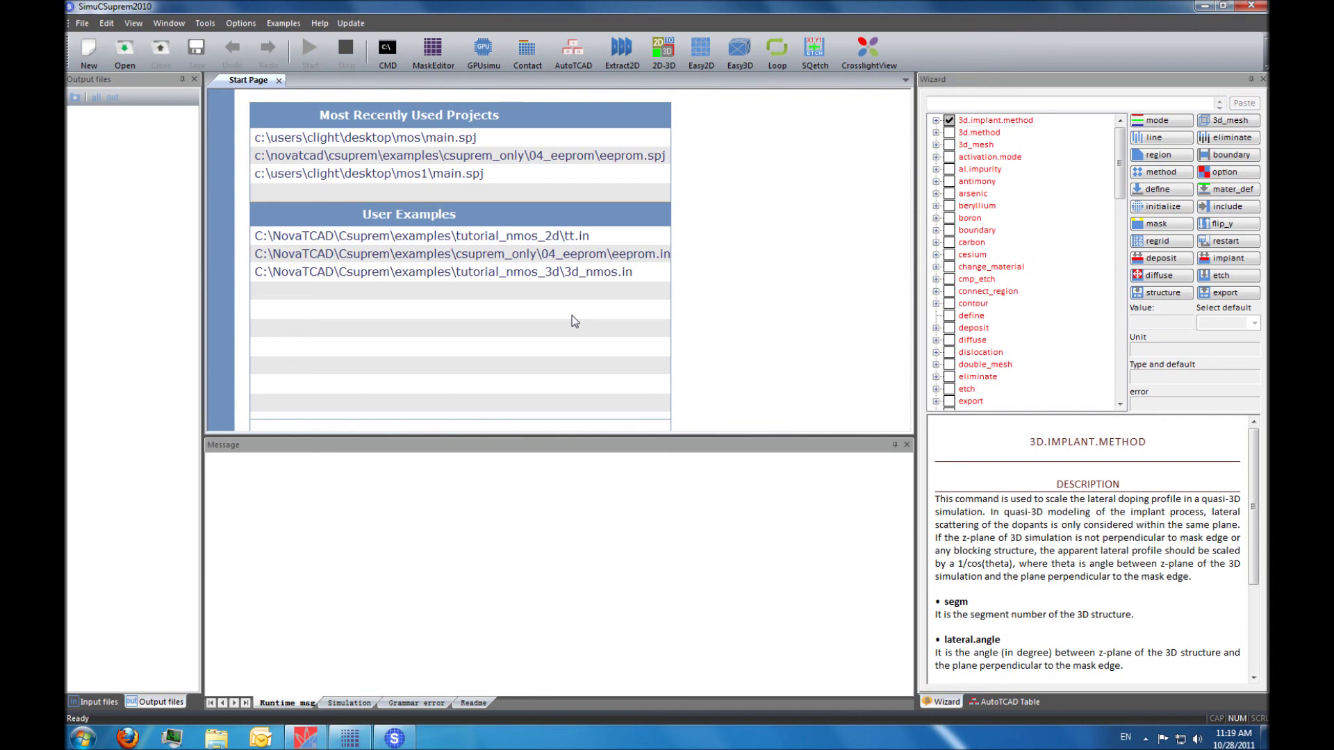
{"action": "left_click", "coordinate": [125, 56]}
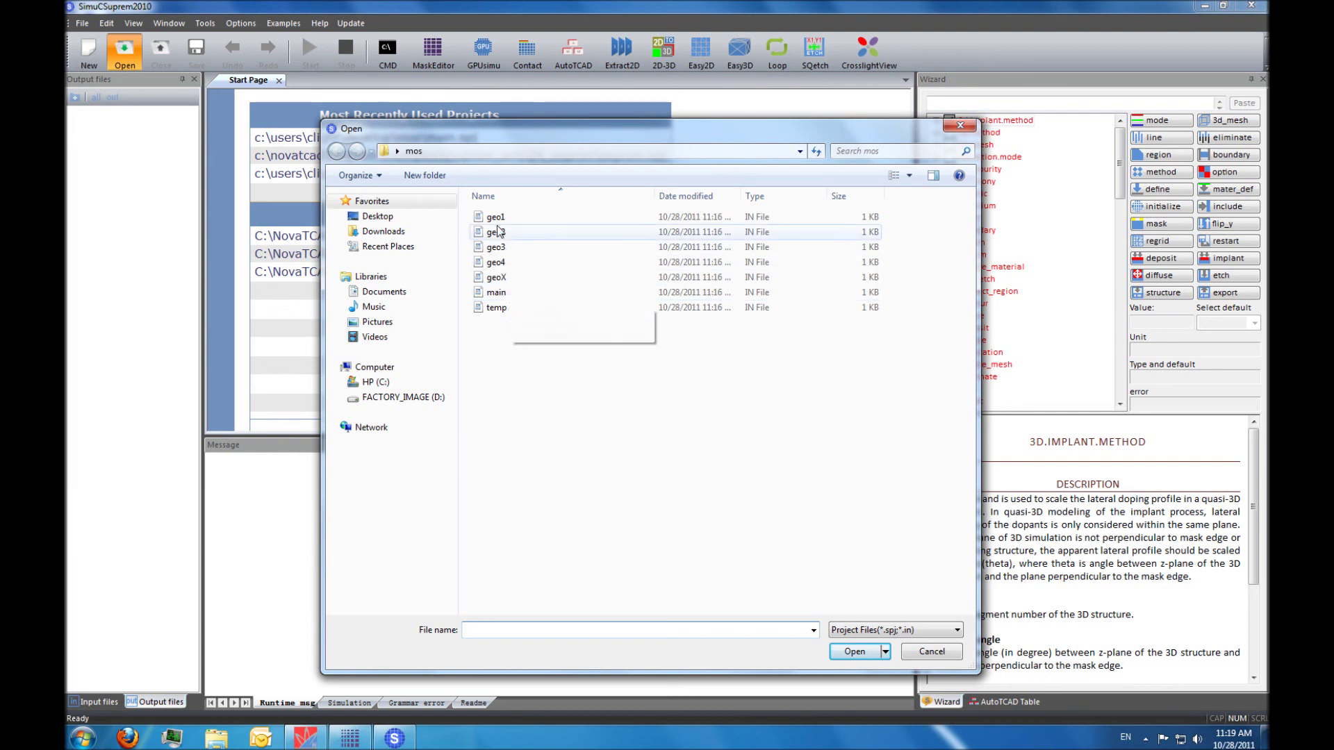
{"action": "double_click", "coordinate": [519, 292]}
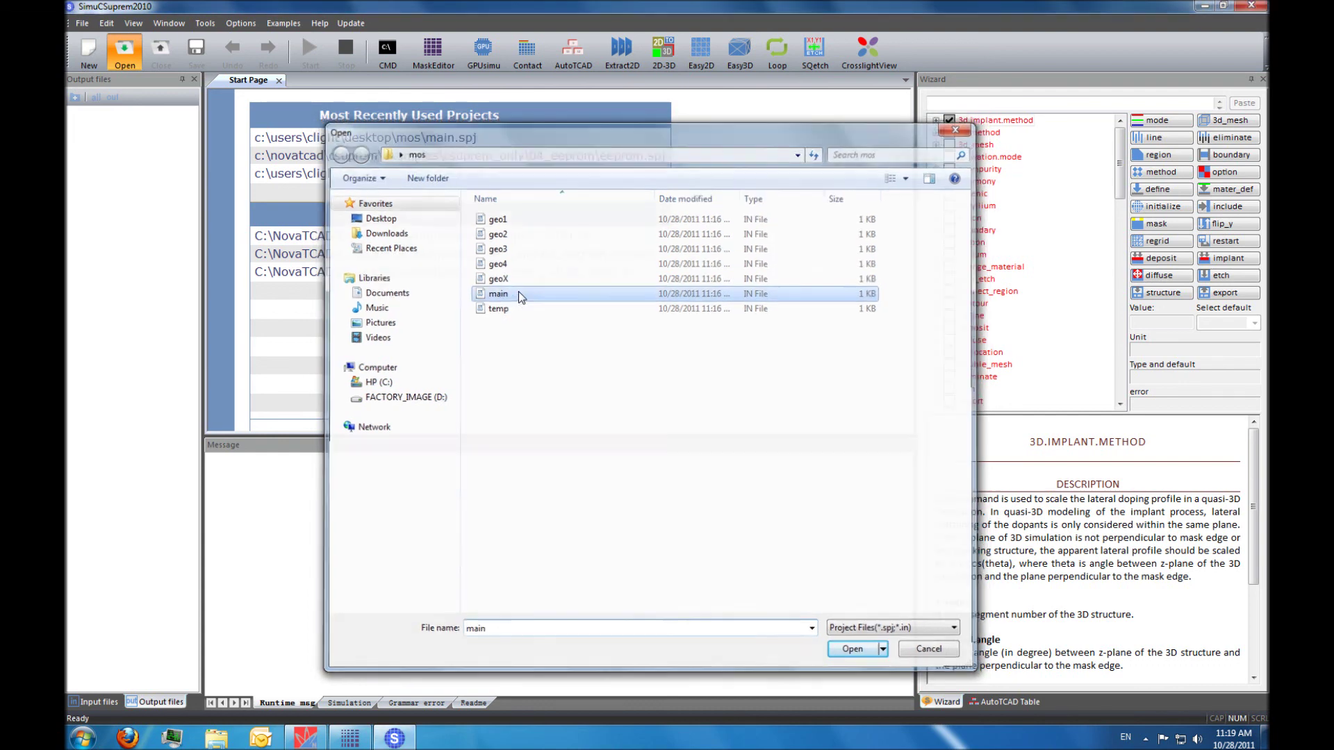
{"action": "left_click", "coordinate": [441, 108]}
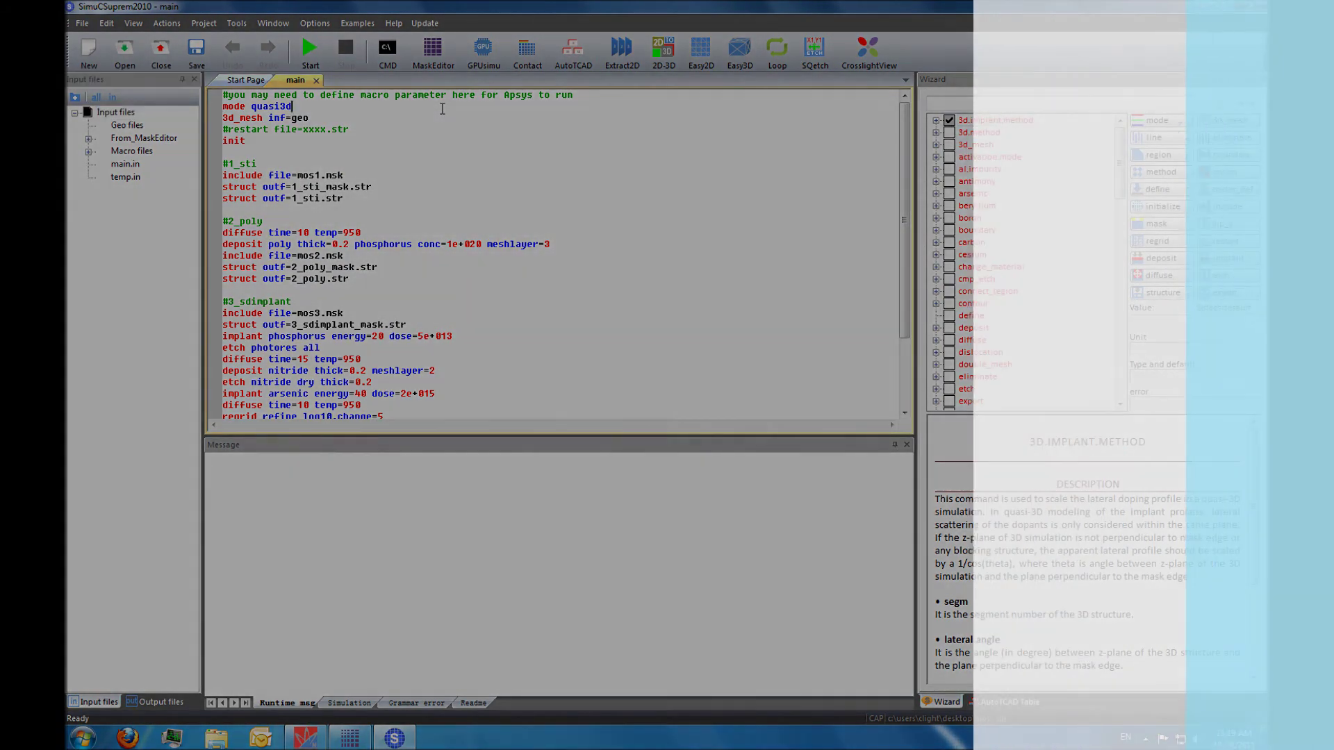